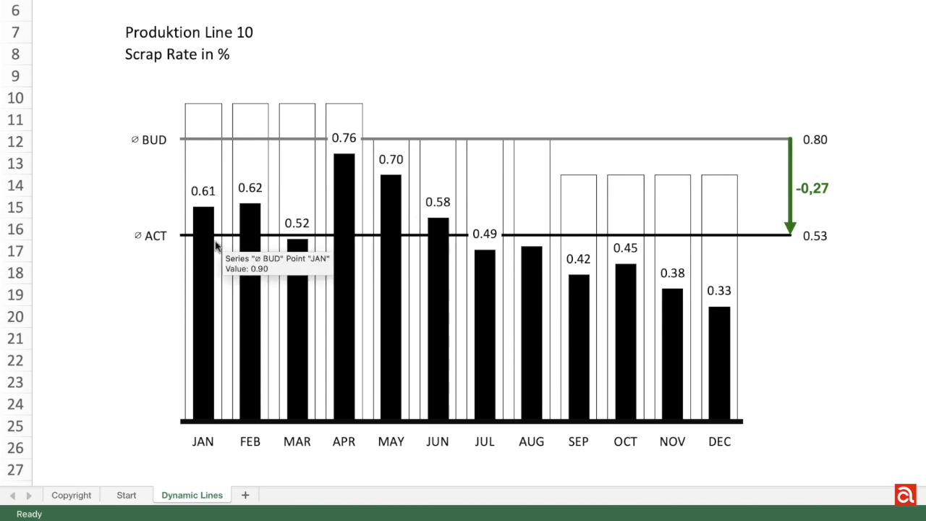
- Switch to the Start worksheet
click(127, 497)
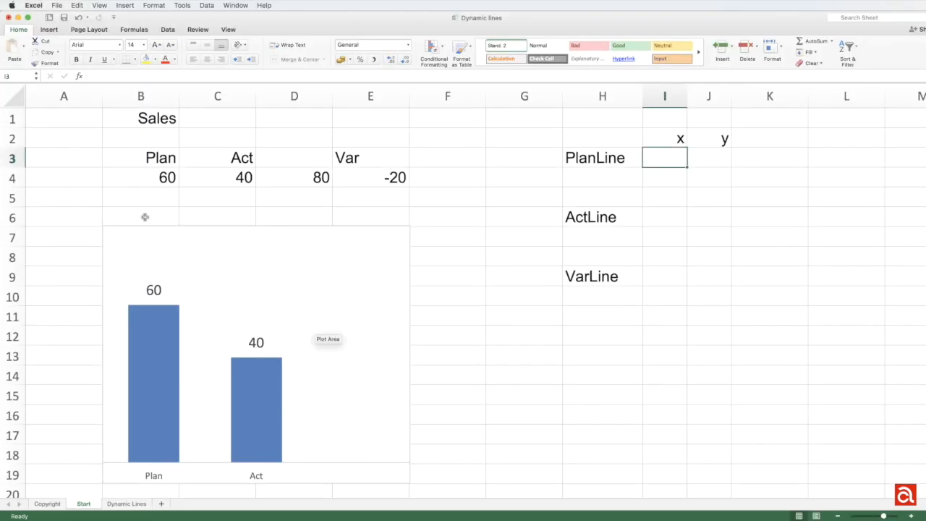
- Draw a straight horizontal line about 5.69 cm wide from the top edge of the Plan column across the chart
click(48, 30)
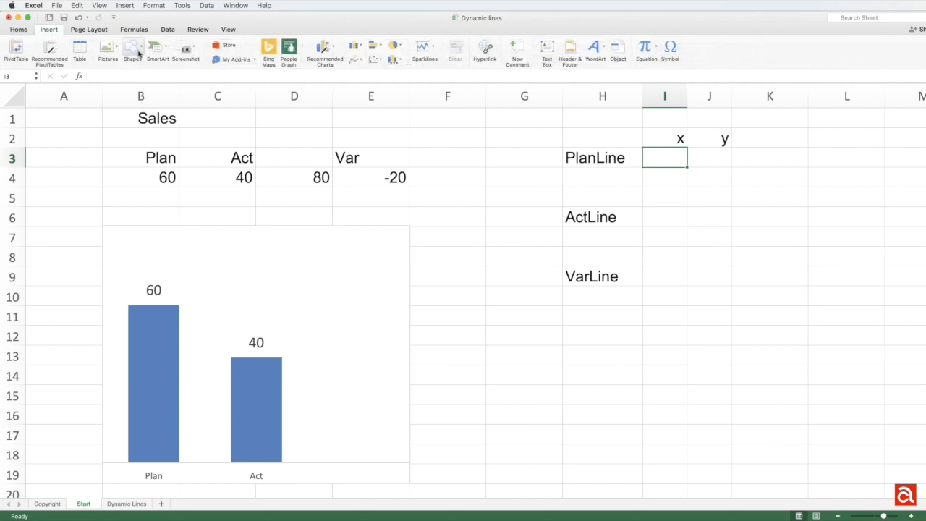
click(139, 53)
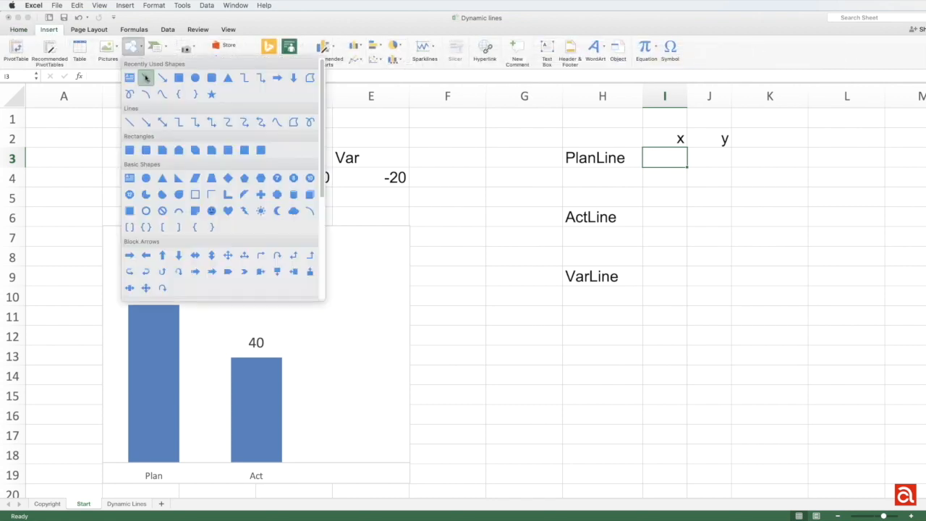
click(143, 82)
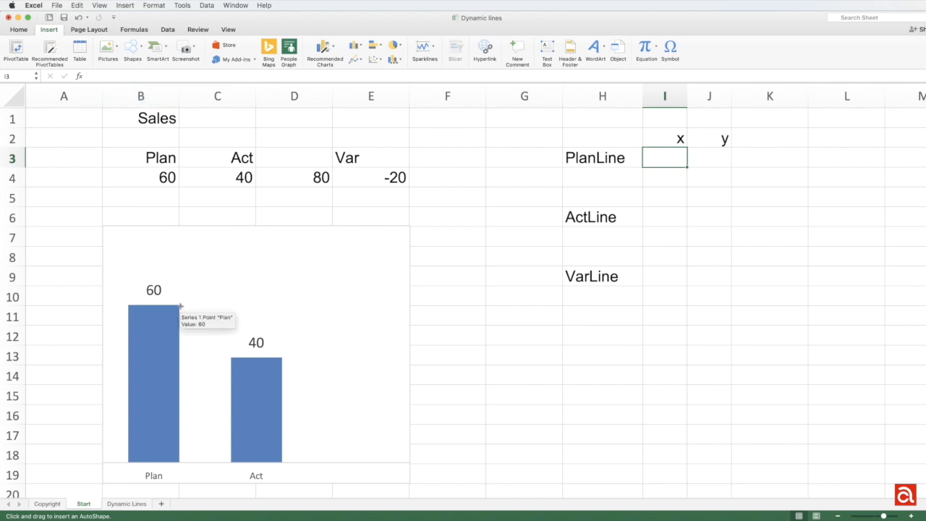
drag(179, 304, 359, 305)
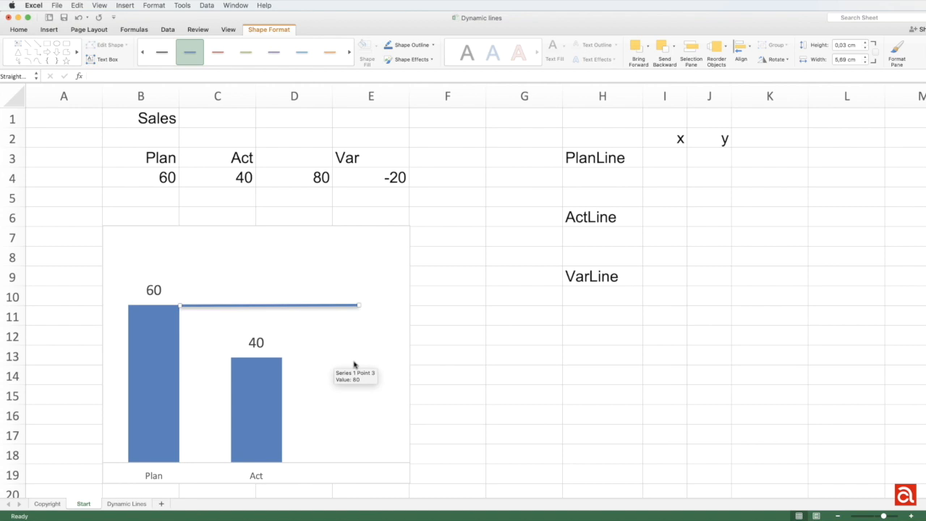
- Set the Act value in C4 to 30 and the Plan value in B4 to 50
click(221, 179)
text(30)
key(Return)
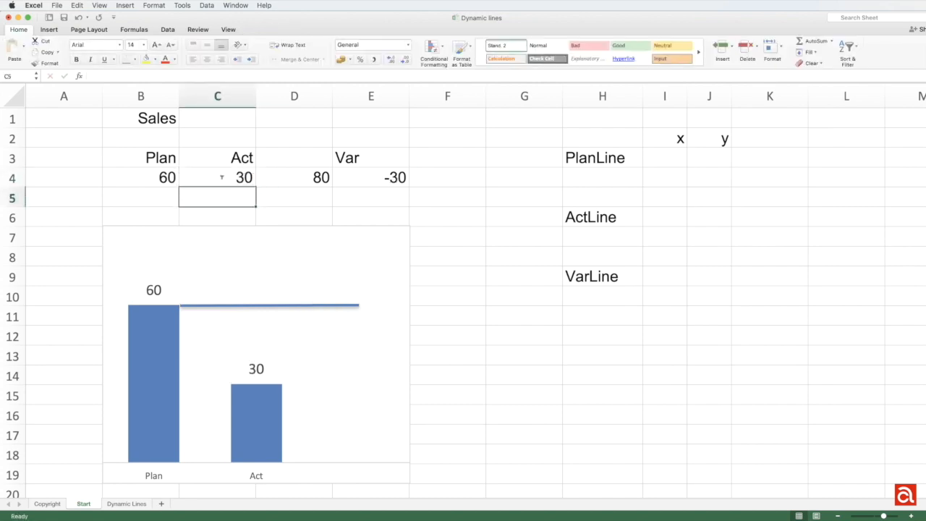
key(Up)
key(Left)
text(50)
key(Return)
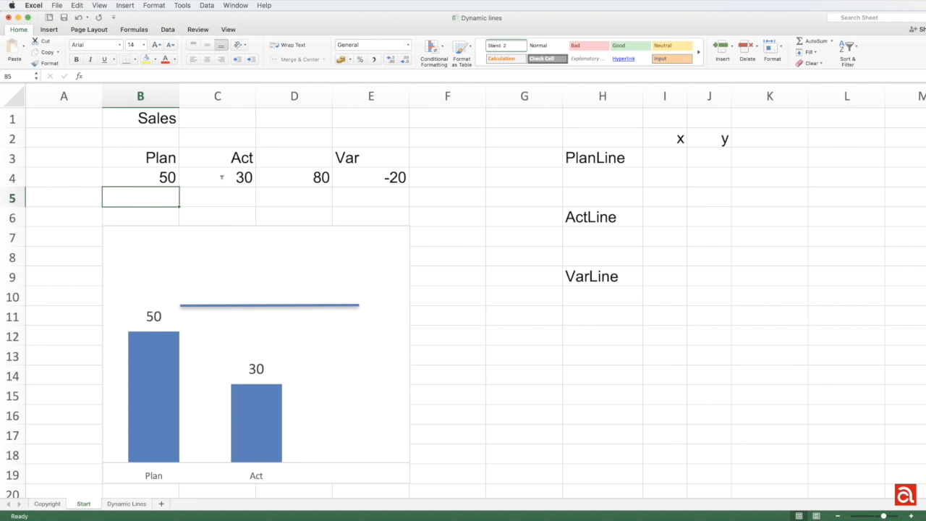
- Reset Plan to 60 and Act to 40, and delete the line drawn over the chart
key(Up)
text(60)
key(Right)
text(40)
key(Return)
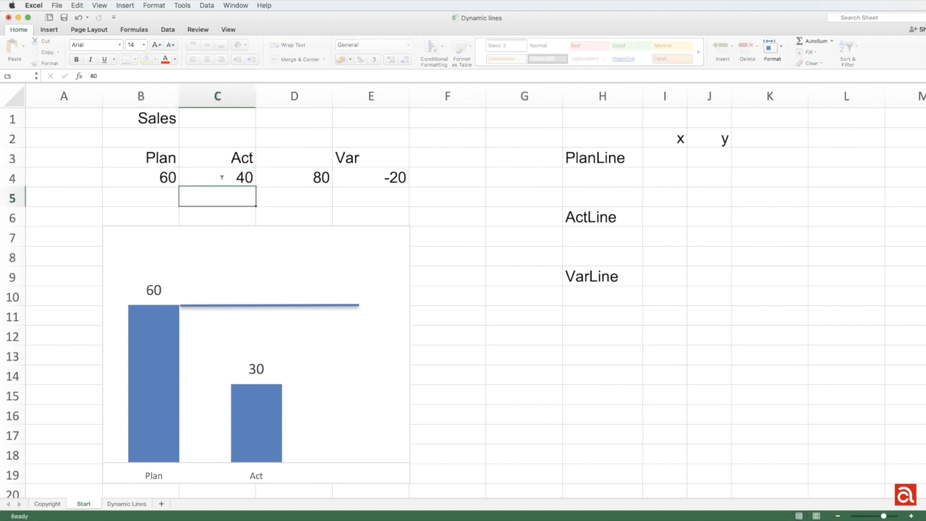
click(244, 304)
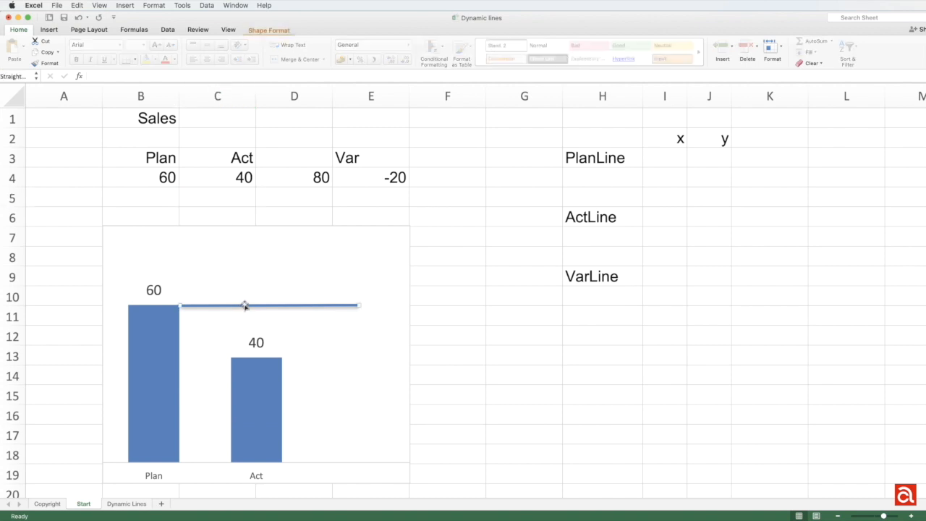
key(Delete)
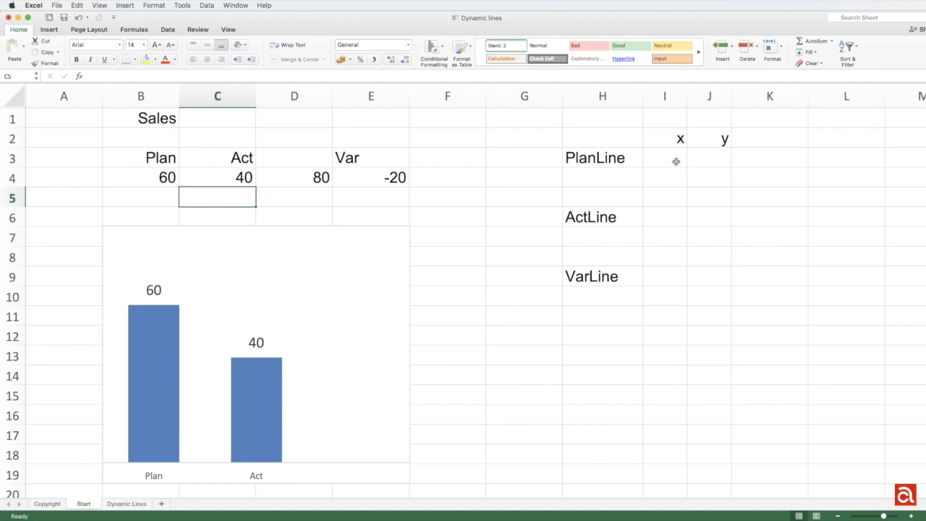
- Link both PlanLine y values, J3 and J4, to the Plan value with the formula =B4
click(713, 158)
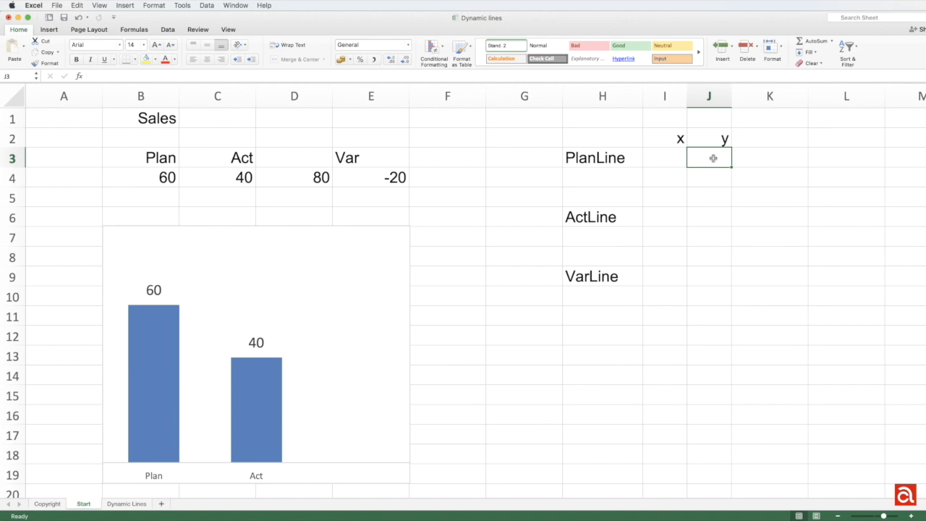
text(=)
click(159, 178)
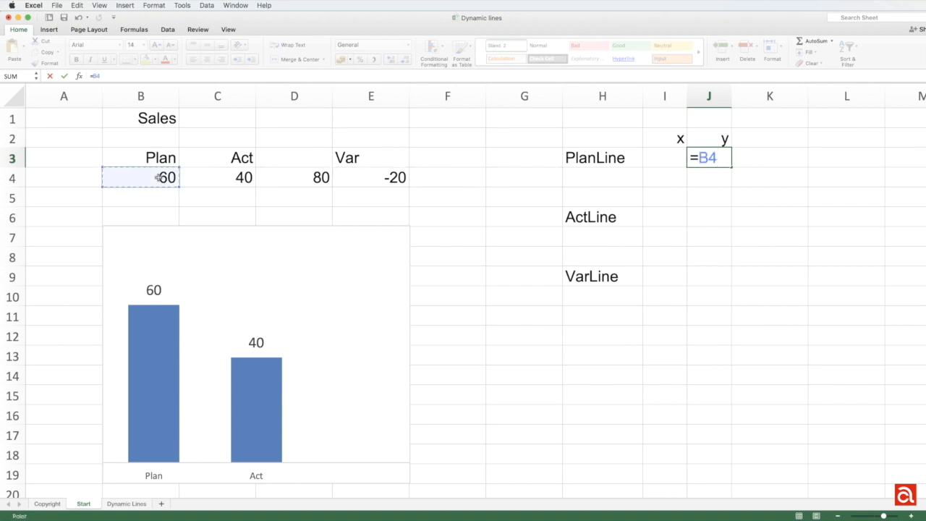
key(Return)
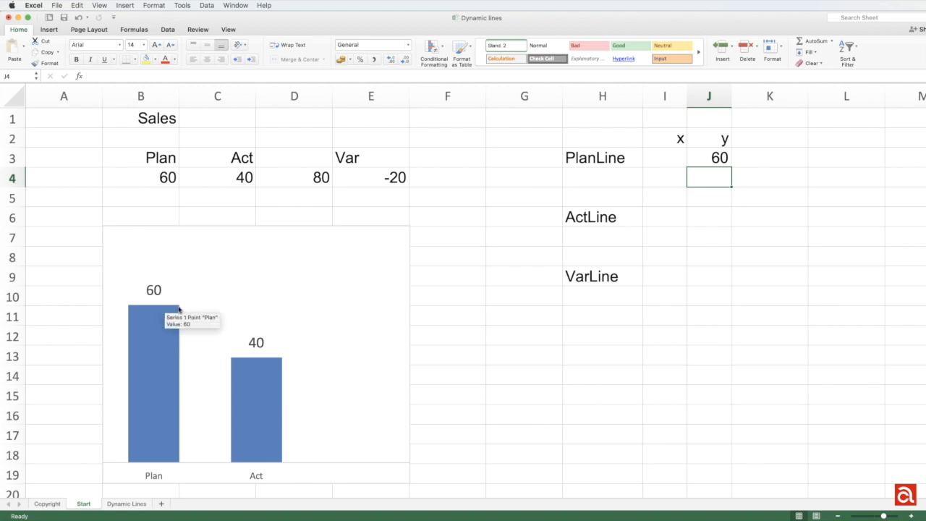
mouse_move(348, 309)
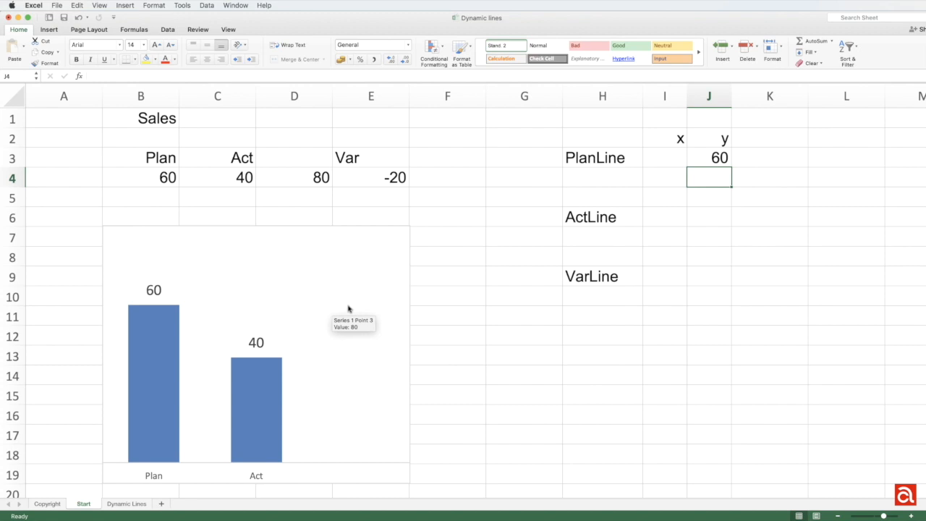
text(=)
click(155, 177)
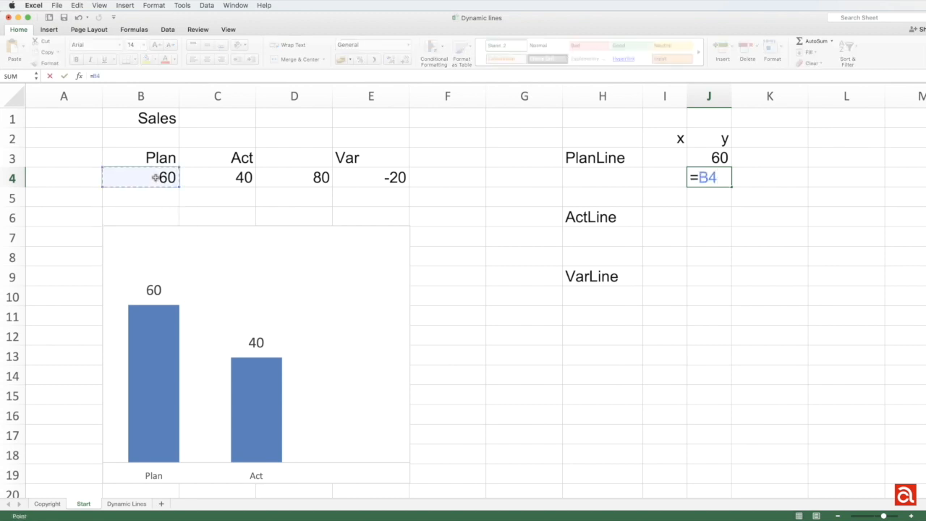
key(Return)
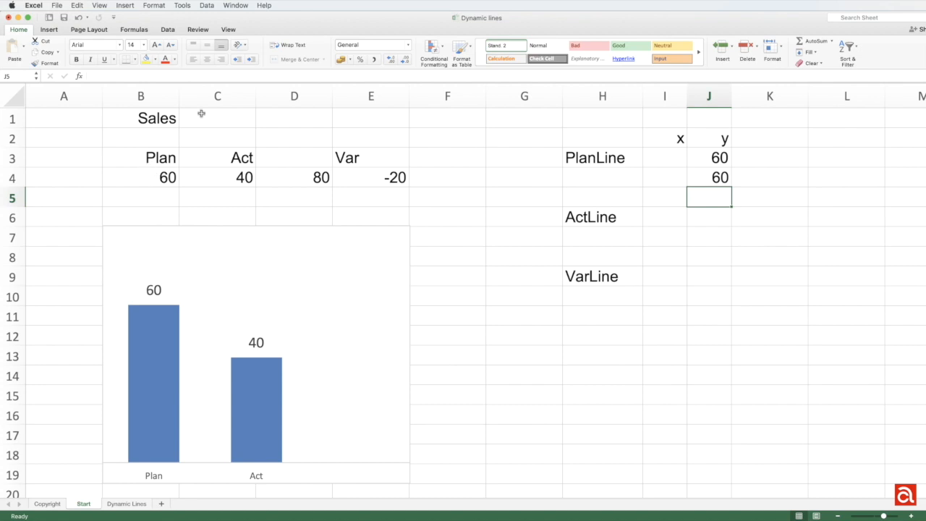
- Enter the PlanLine x values 1,3 in I3 and 3 in I4
click(656, 161)
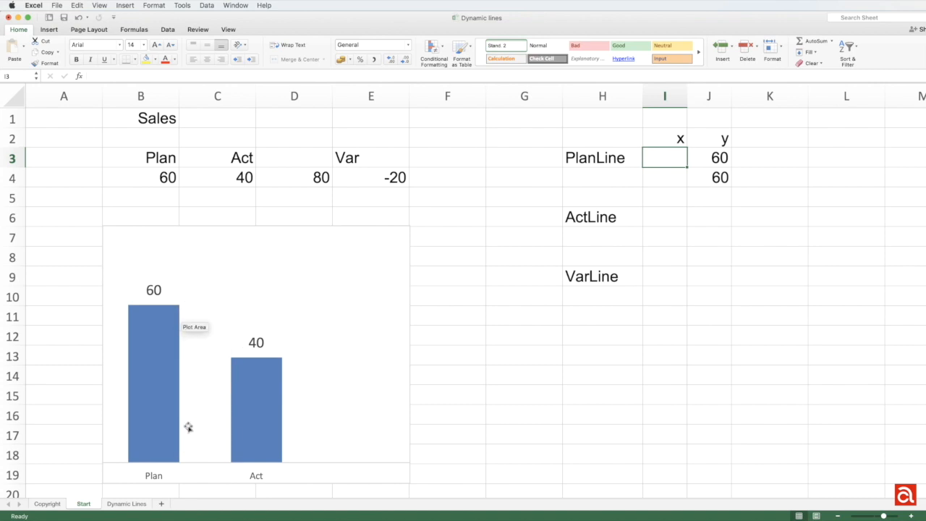
double_click(663, 159)
text(1,3)
key(Return)
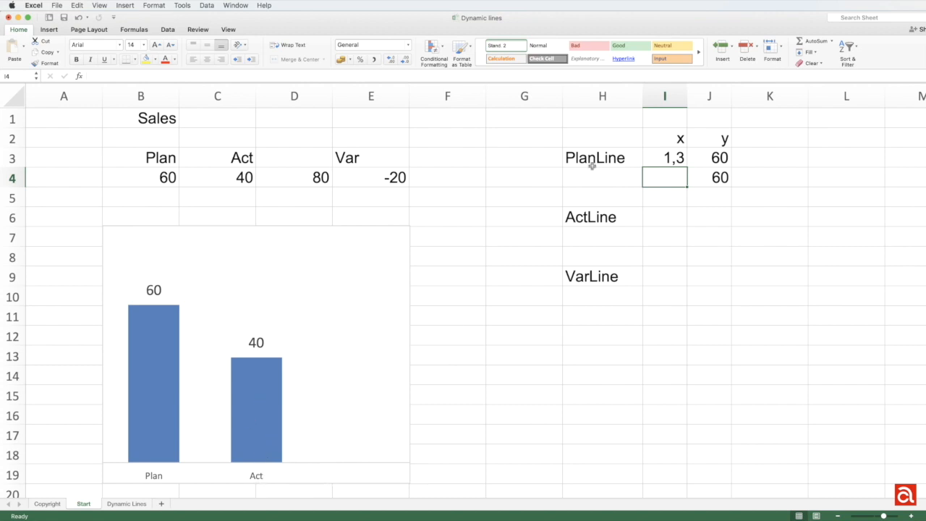
text(3)
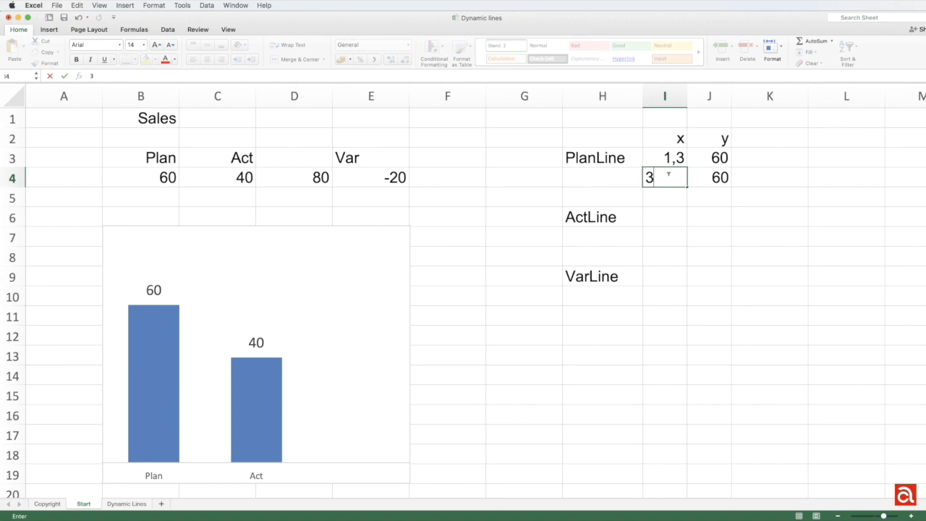
key(Return)
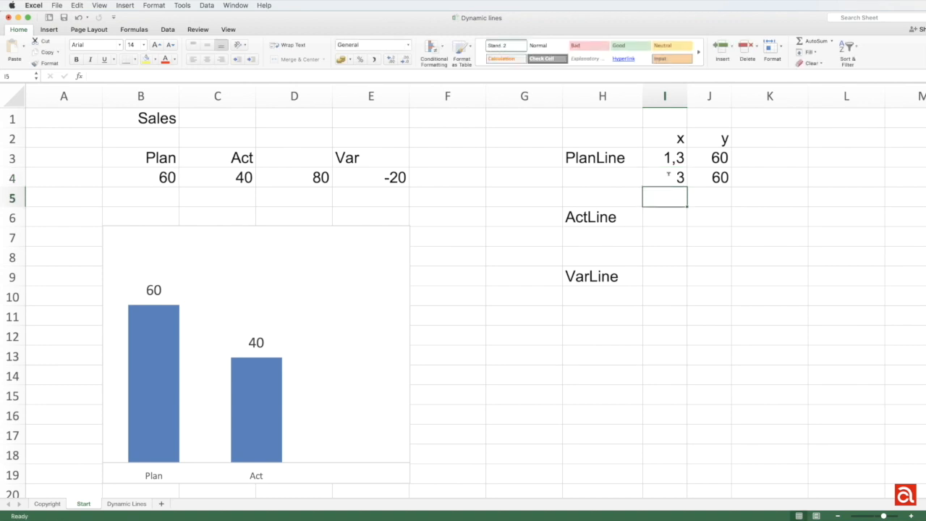
- Derive the ActLine x values from PlanLine with =I3+1 in I6 and =I4 in I7
key(Down)
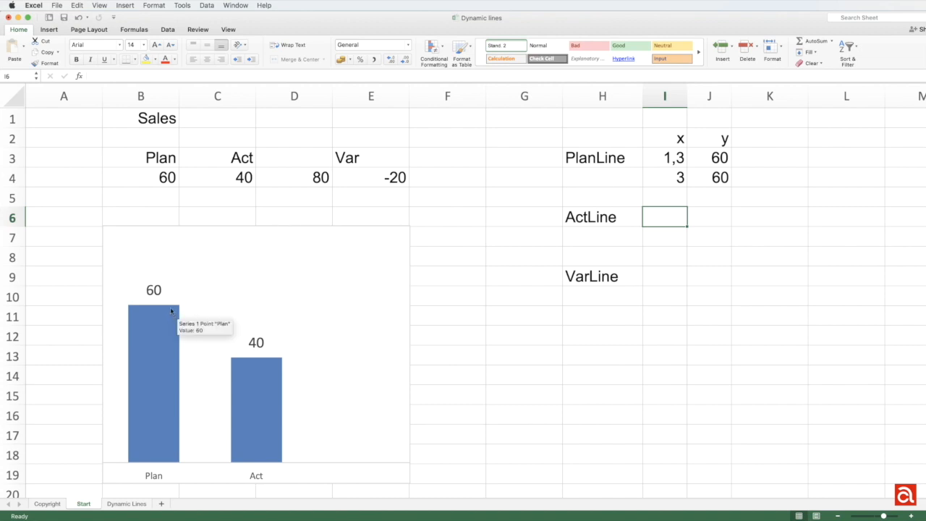
mouse_move(245, 416)
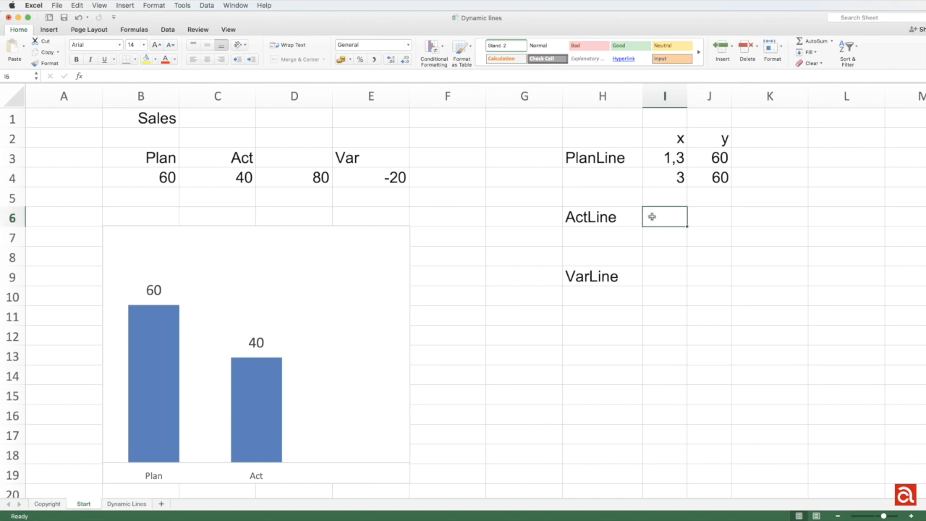
text(=)
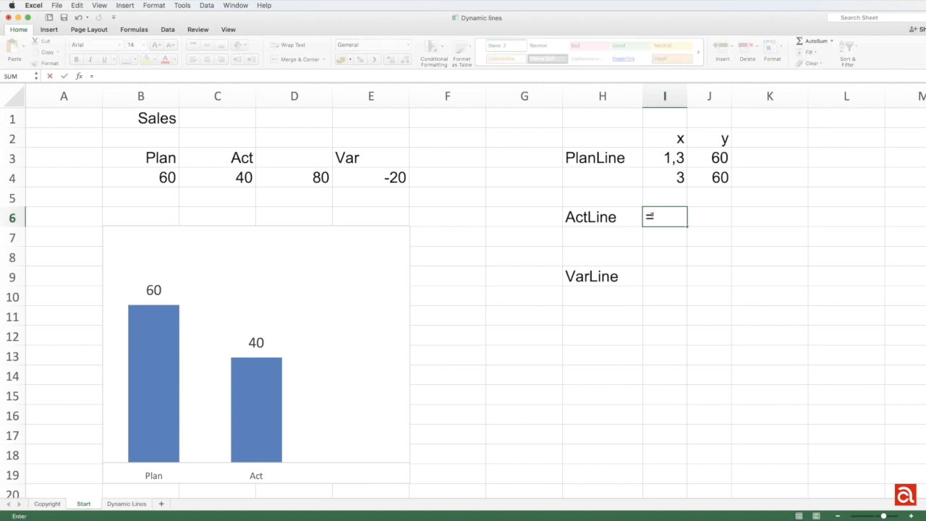
click(666, 157)
text(+1)
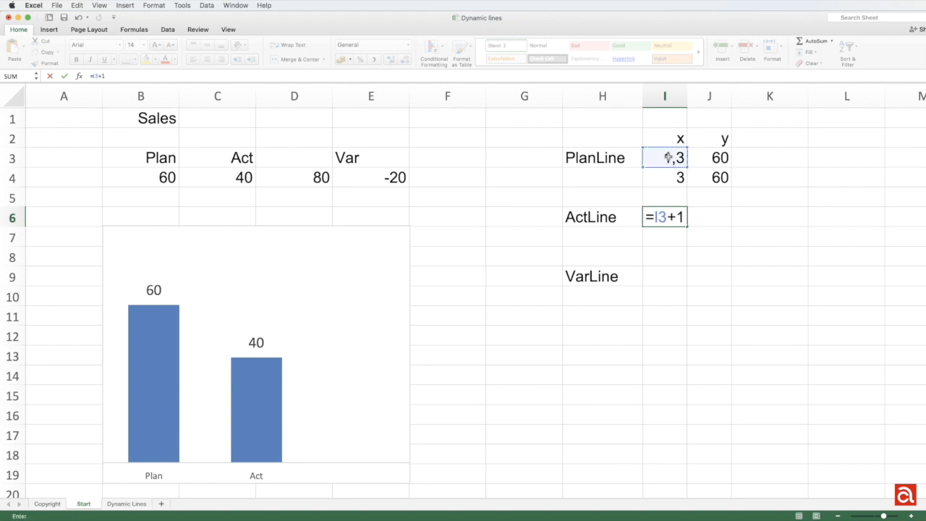
key(Return)
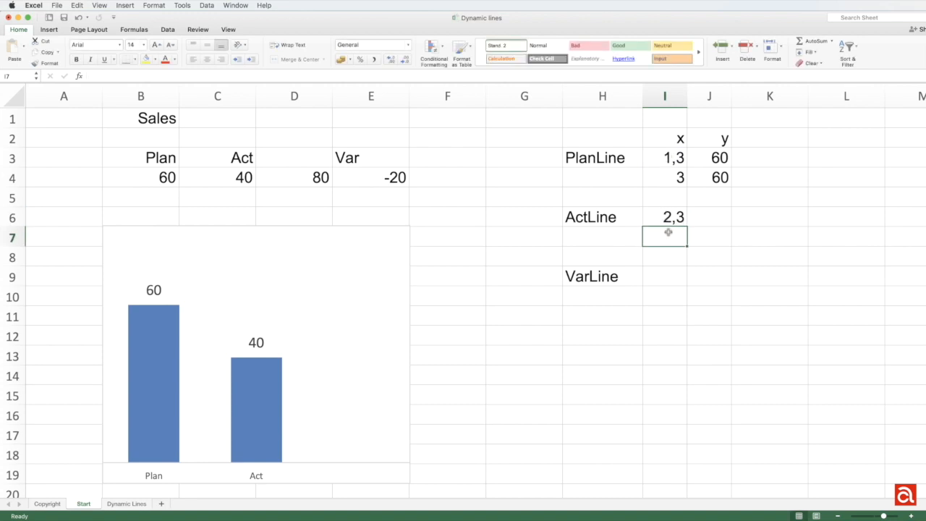
text(=)
click(672, 179)
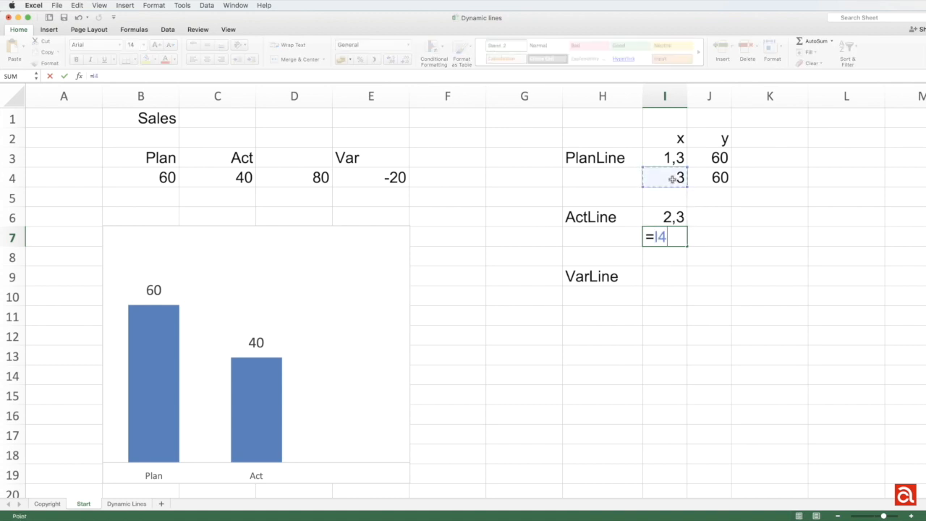
key(Return)
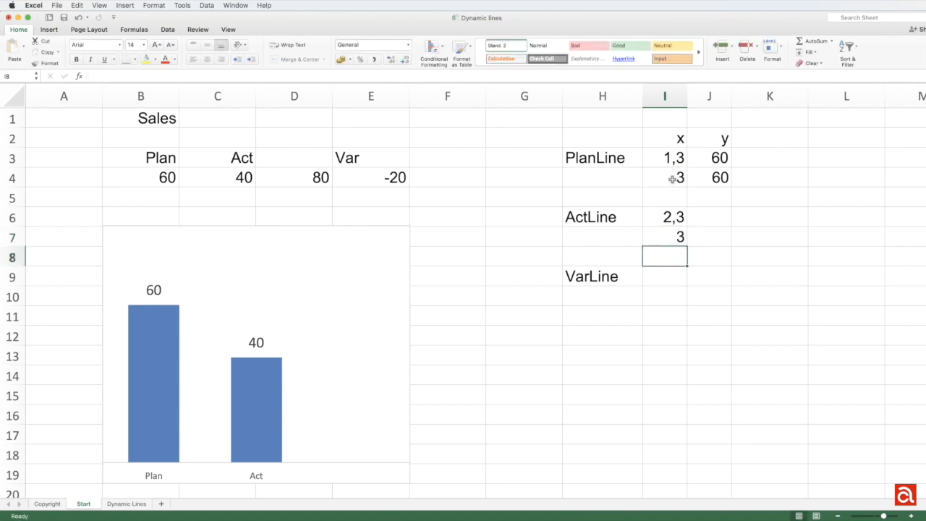
- Highlight the PlanLine x cells I3:I4 with a yellow fill
drag(665, 158, 664, 177)
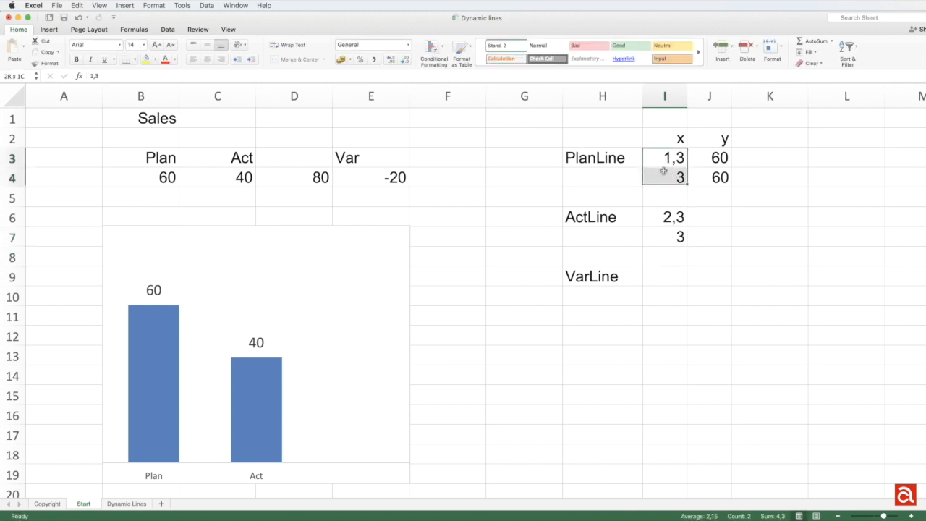
click(147, 60)
click(676, 257)
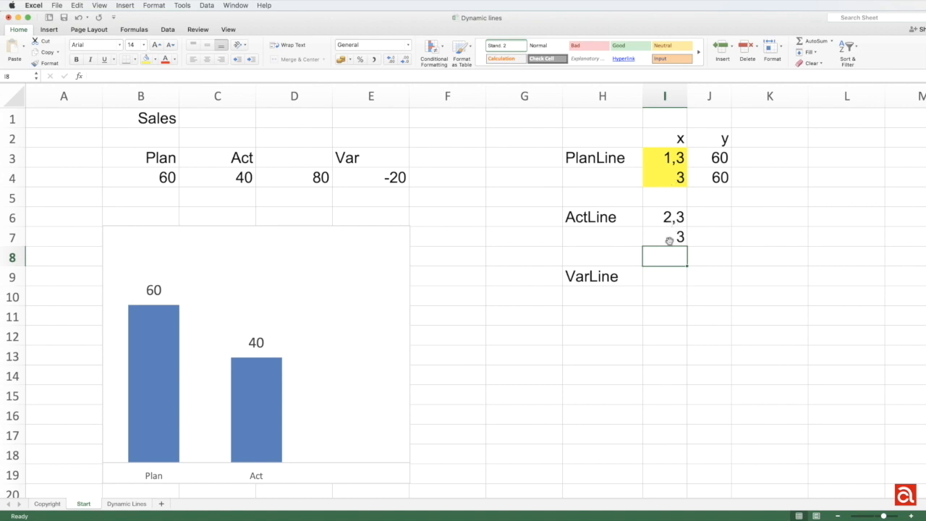
- Link both ActLine y values, J6 and J7, to the Act value with the formula =C4
click(716, 215)
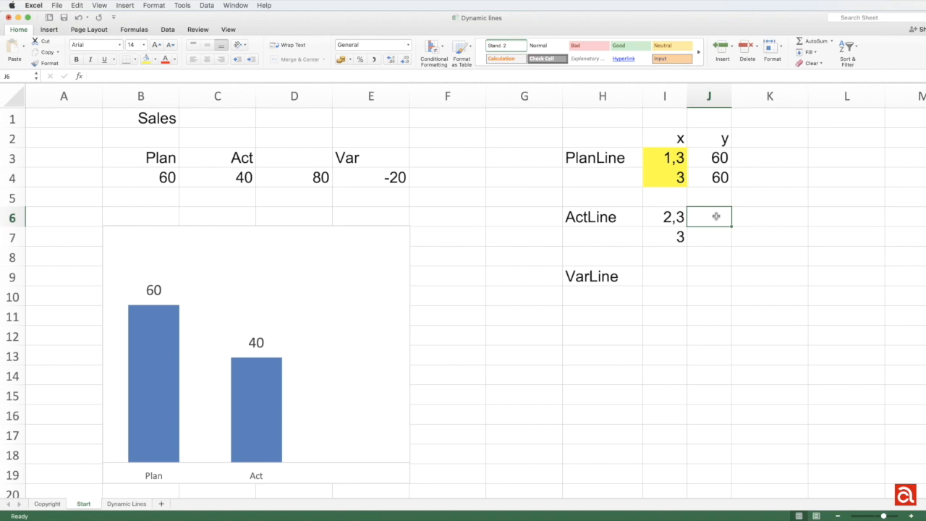
text(=)
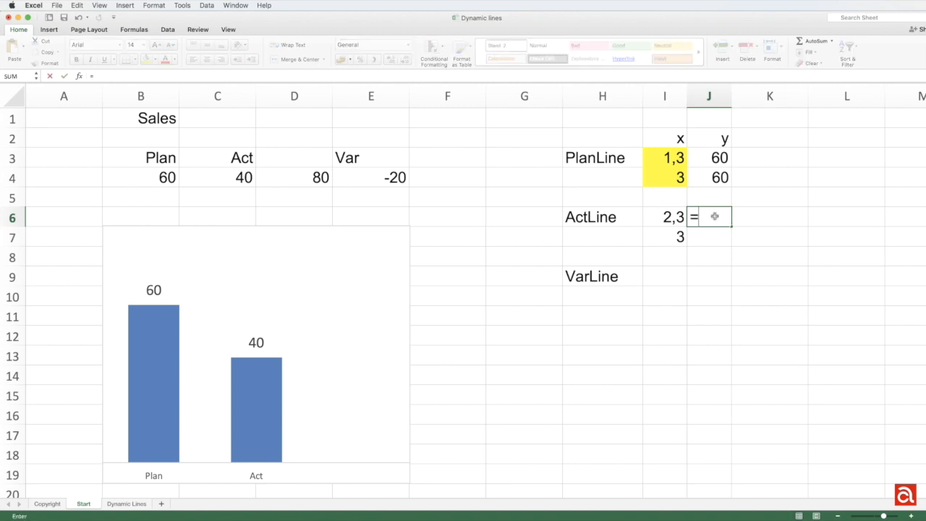
click(242, 178)
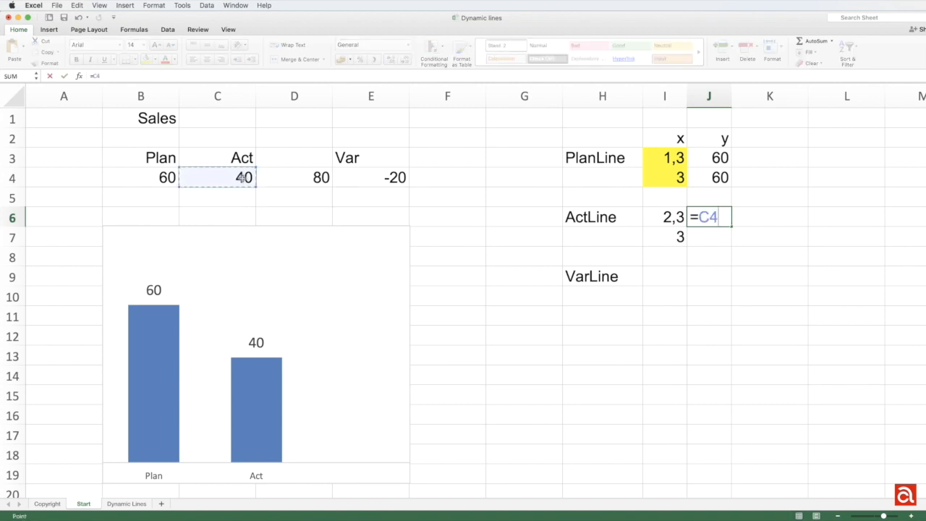
key(Return)
text(=)
click(242, 178)
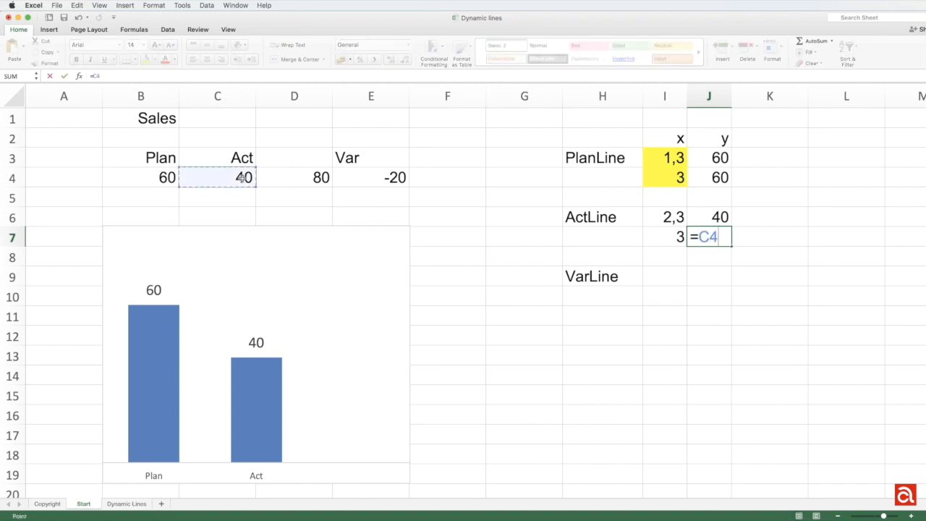
key(Return)
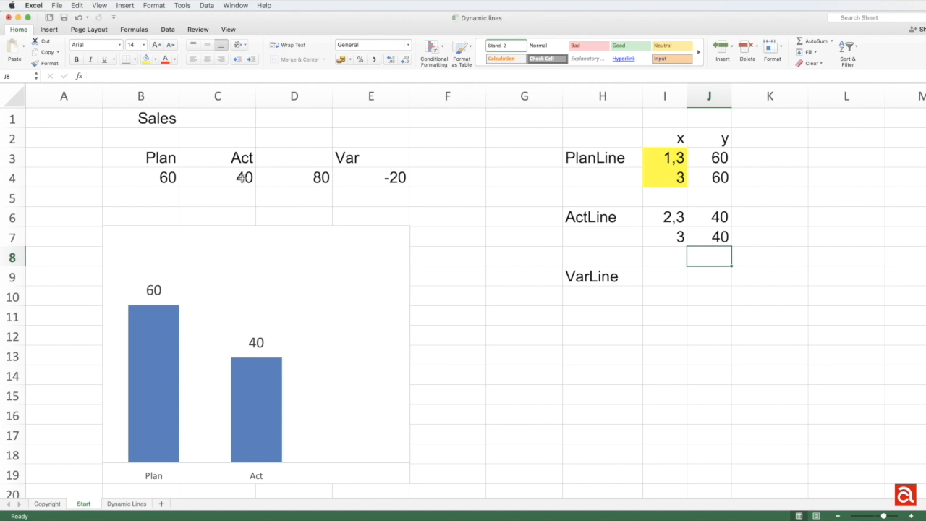
- Name the chart's existing column series from cell B1 (Sales) in its data source settings
right_click(262, 397)
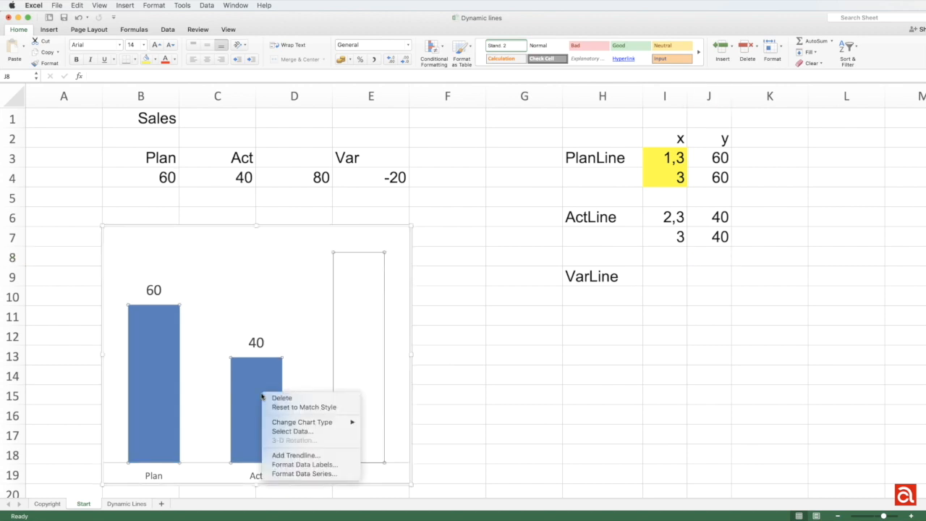
click(274, 435)
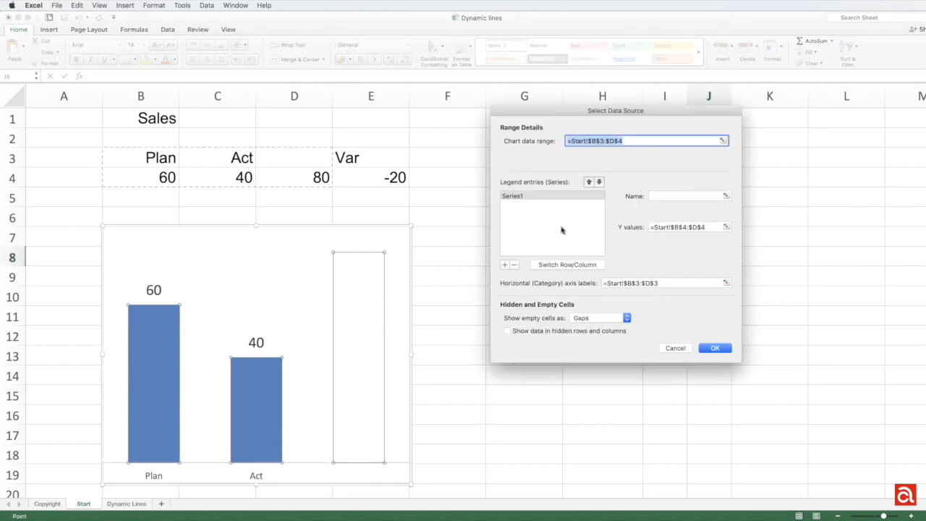
click(728, 196)
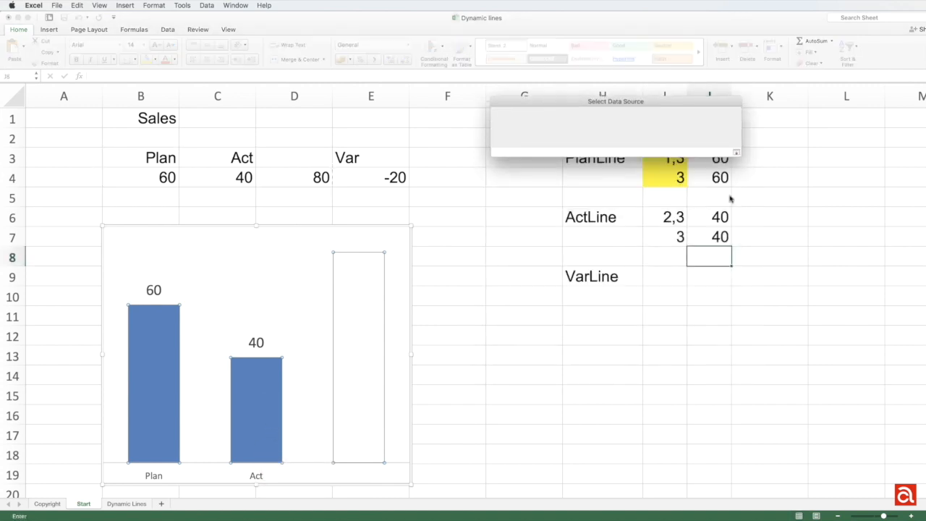
click(158, 118)
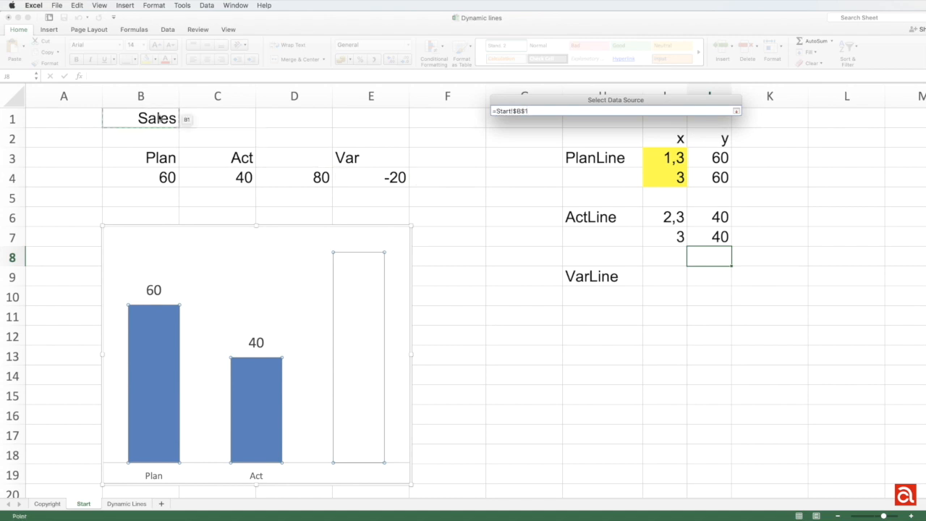
key(Return)
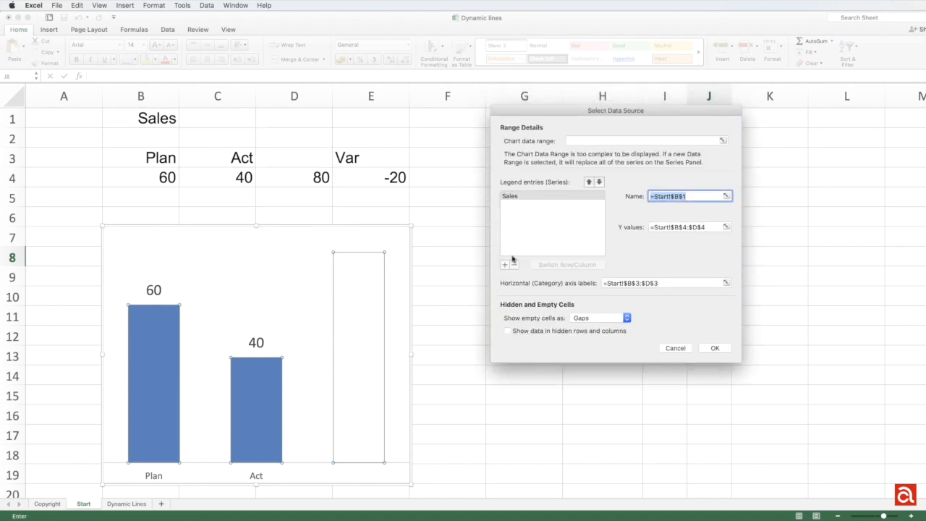
- Add a second series to the chart and link its name to the PlanLine label in H3
click(505, 264)
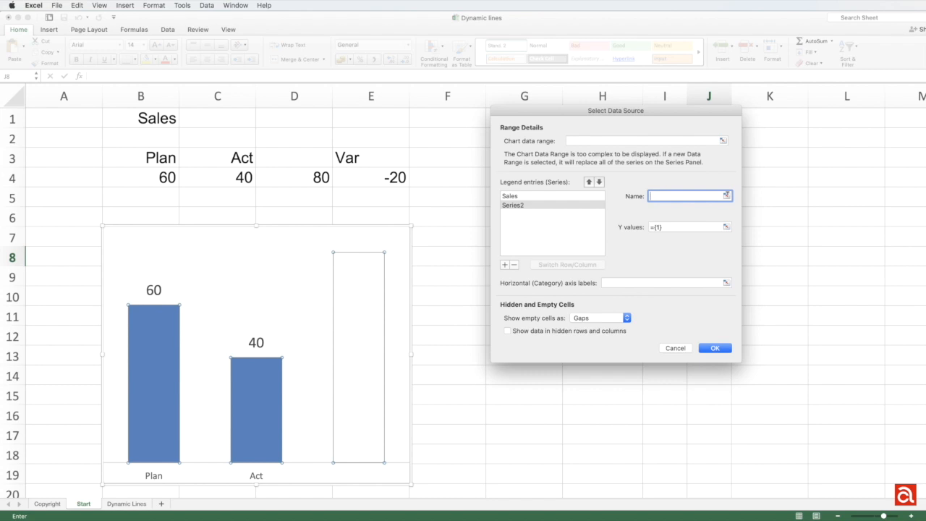
click(726, 196)
click(598, 158)
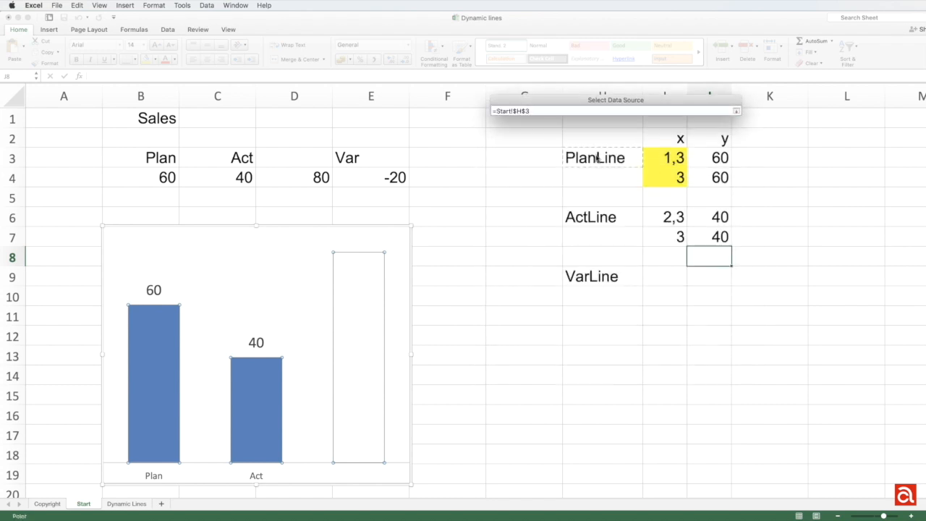
key(Return)
- Set the PlanLine series' Y values to J3:J4 and apply the data source changes
drag(568, 116, 439, 122)
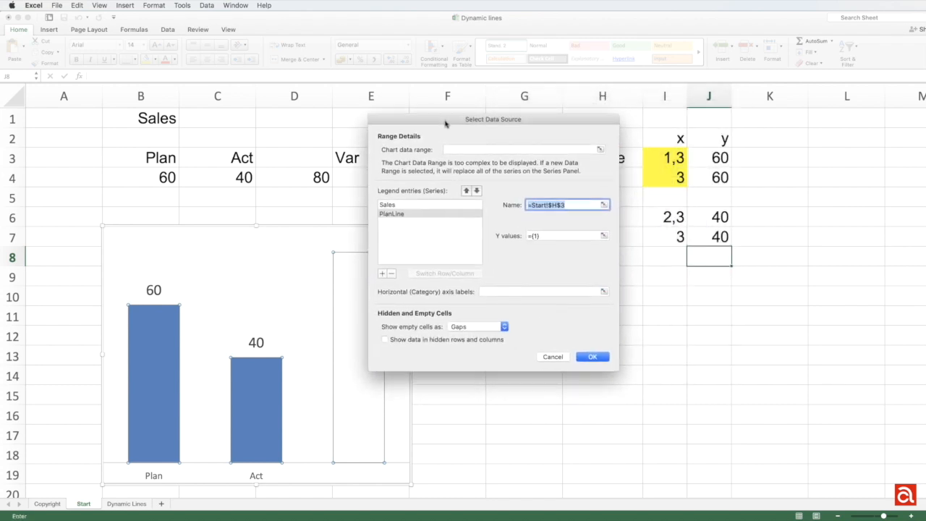
click(604, 236)
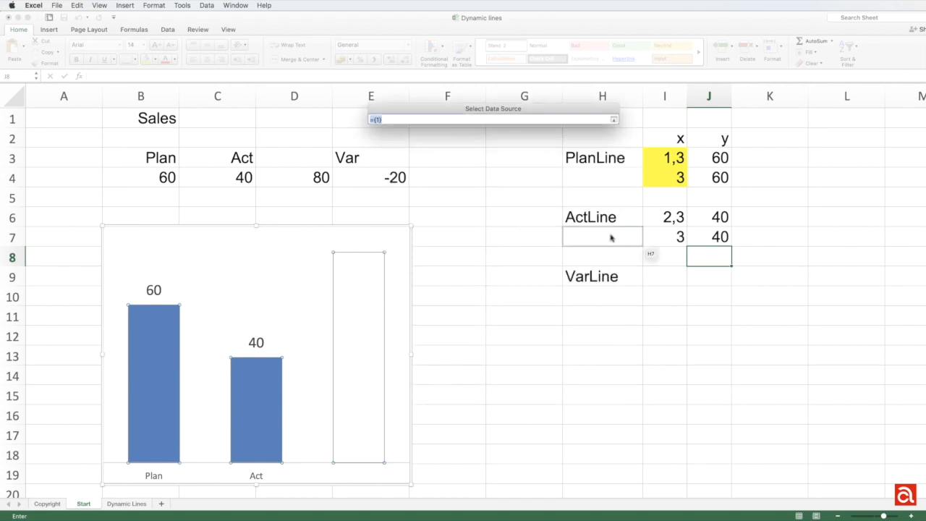
drag(715, 158, 714, 186)
key(Return)
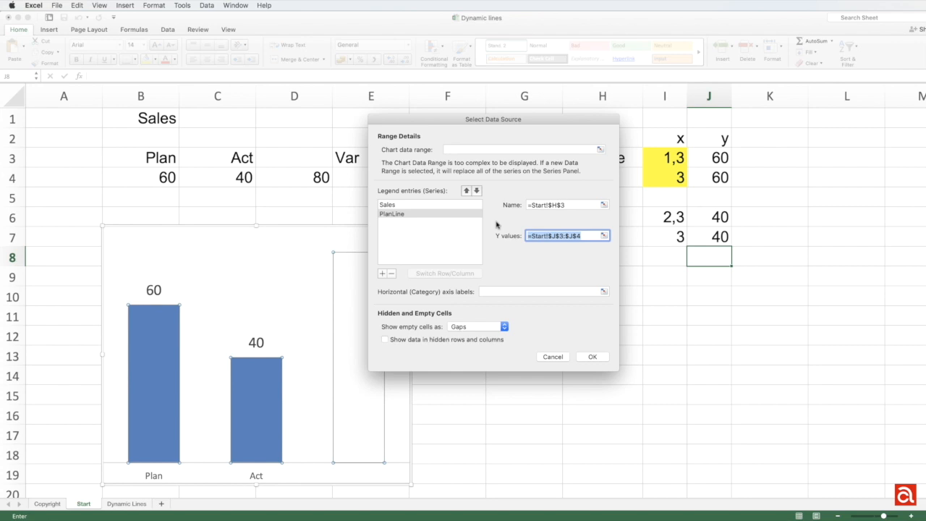
click(591, 357)
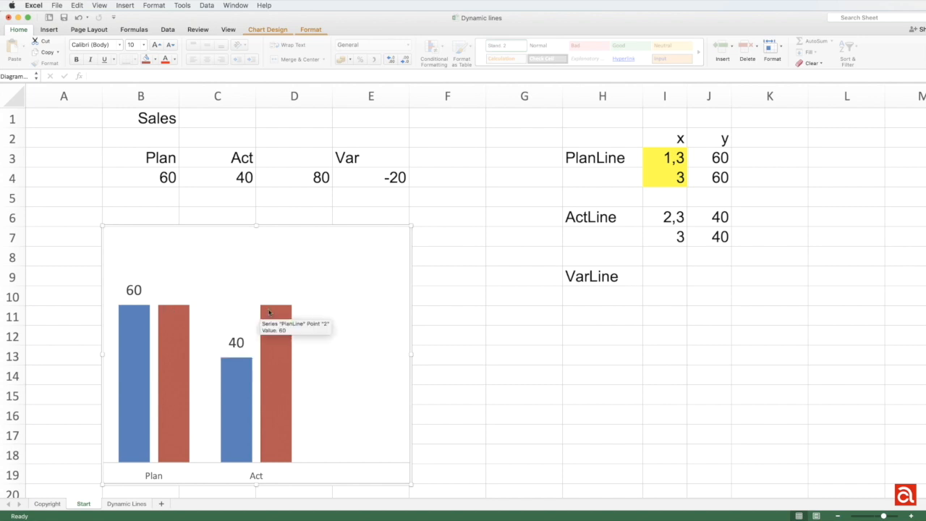
- Change the PlanLine series' chart type to an X Y (Scatter) line without markers
click(271, 373)
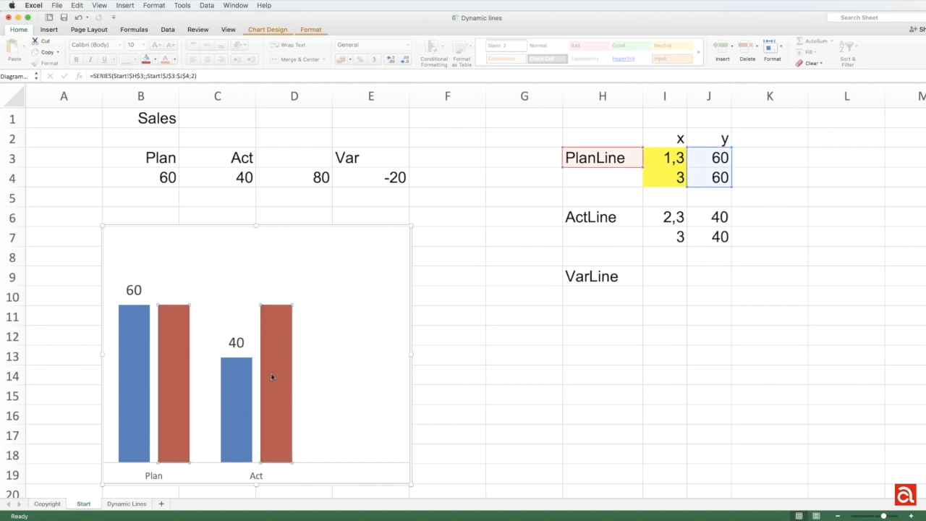
right_click(272, 377)
mouse_move(301, 404)
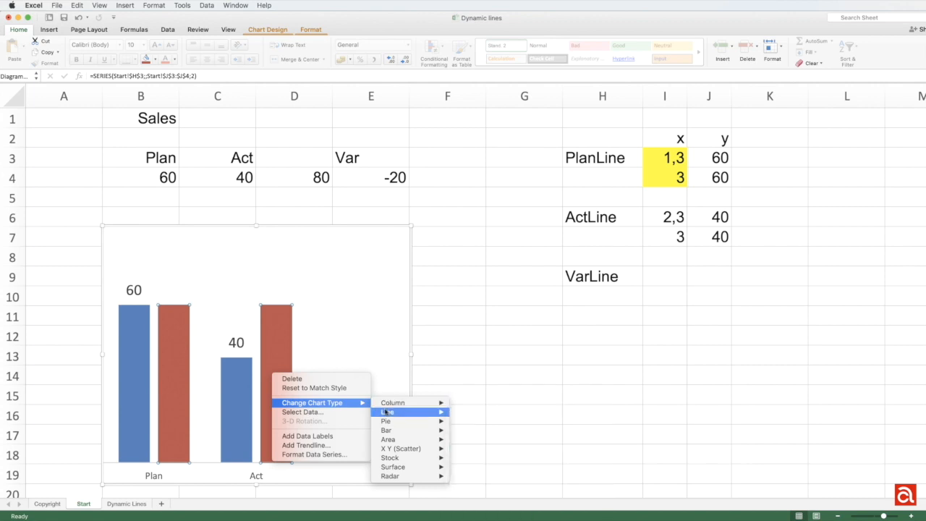
mouse_move(386, 416)
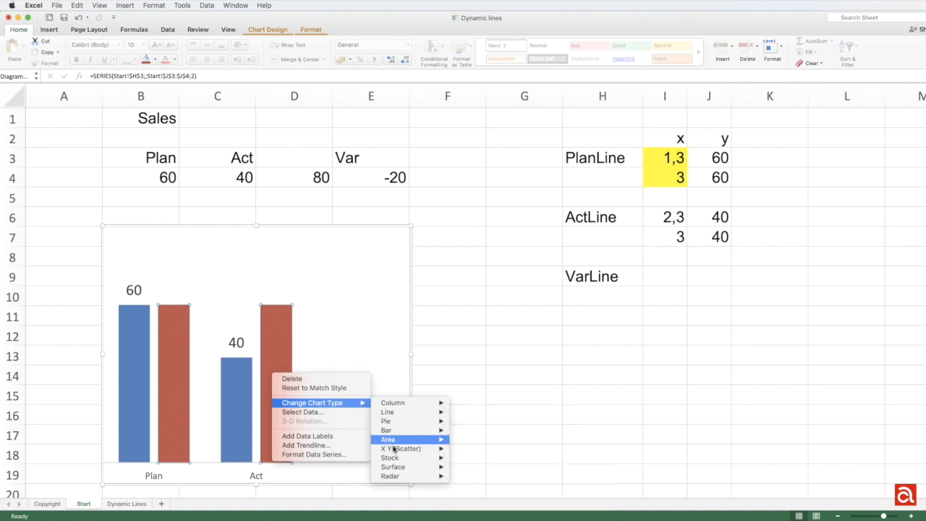
mouse_move(395, 452)
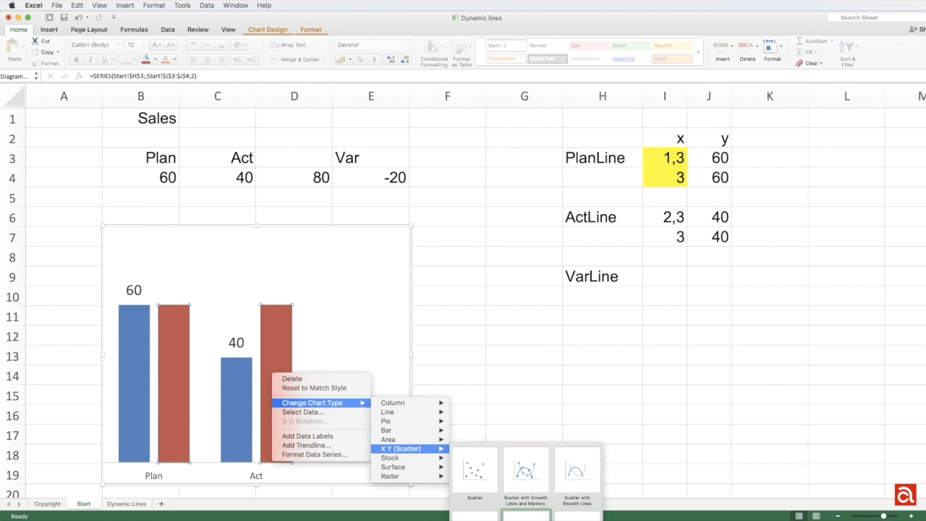
click(474, 470)
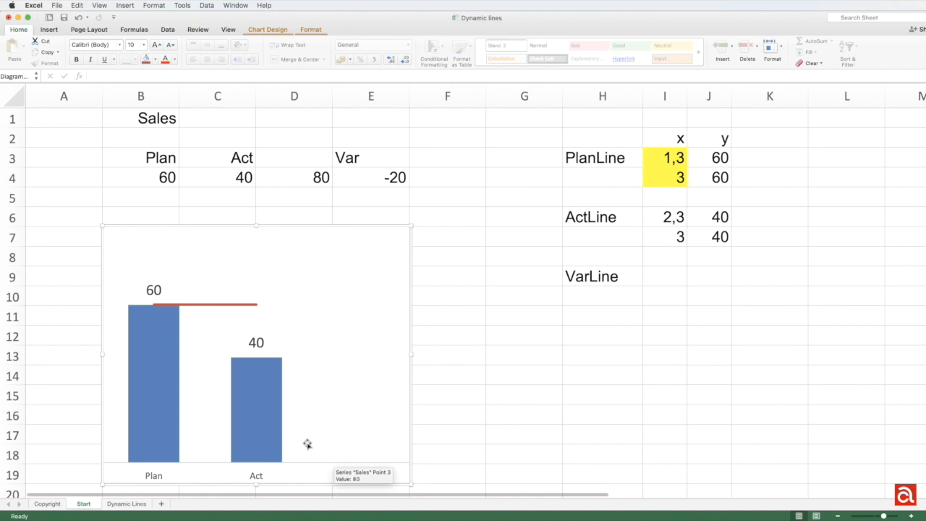
- Set the PlanLine series' X values to I3:I4 in the chart's data source
click(217, 305)
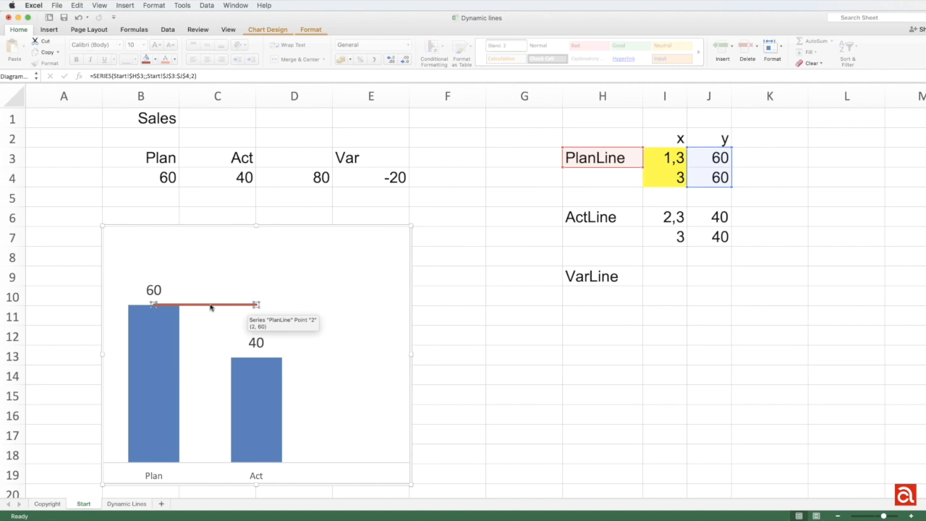
scroll(209, 307, right, 1)
scroll(196, 305, left, 2)
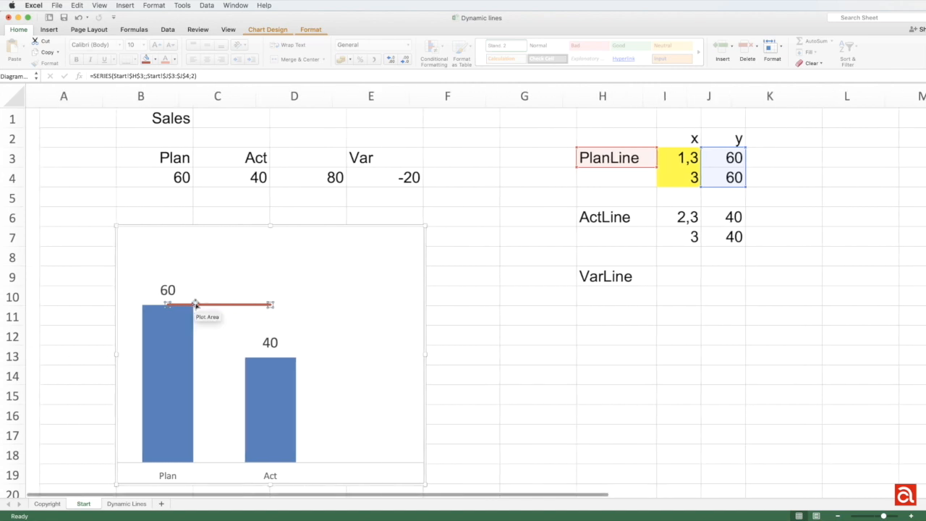
scroll(196, 305, right, 1)
right_click(199, 307)
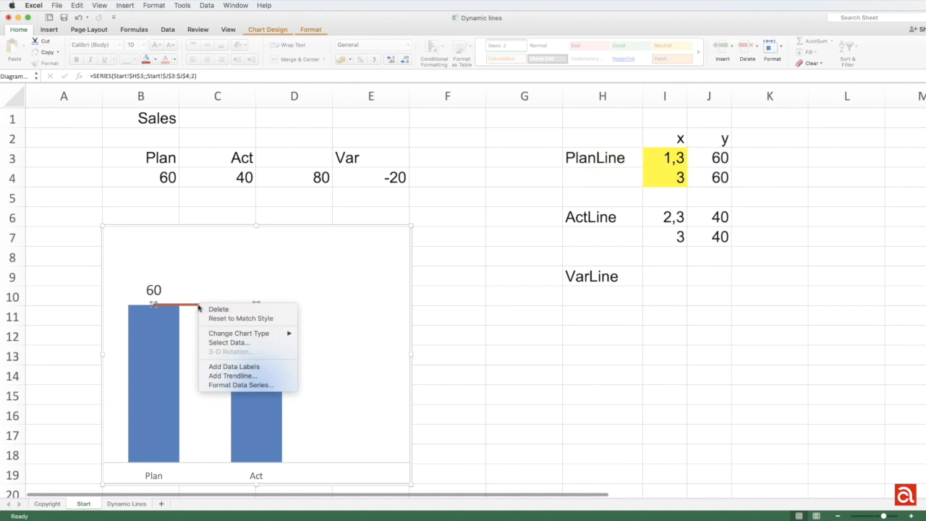
click(216, 342)
click(521, 206)
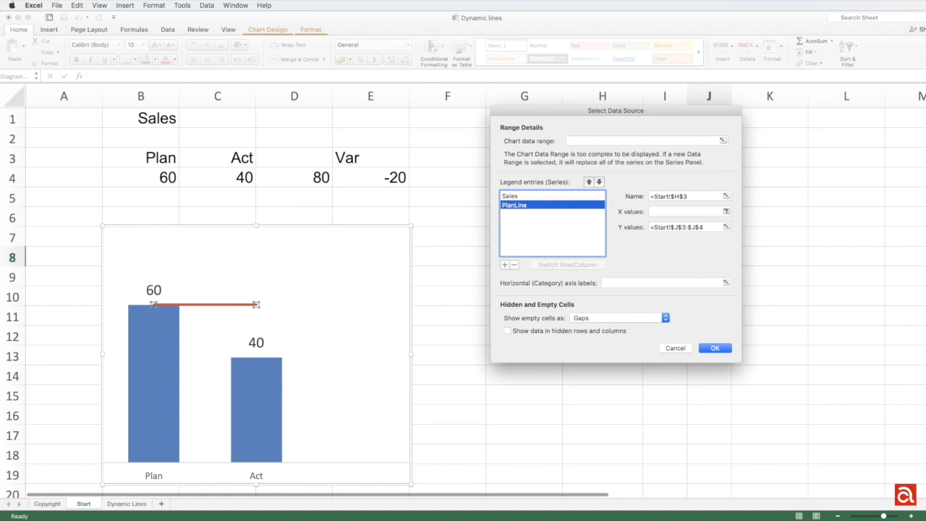
click(726, 210)
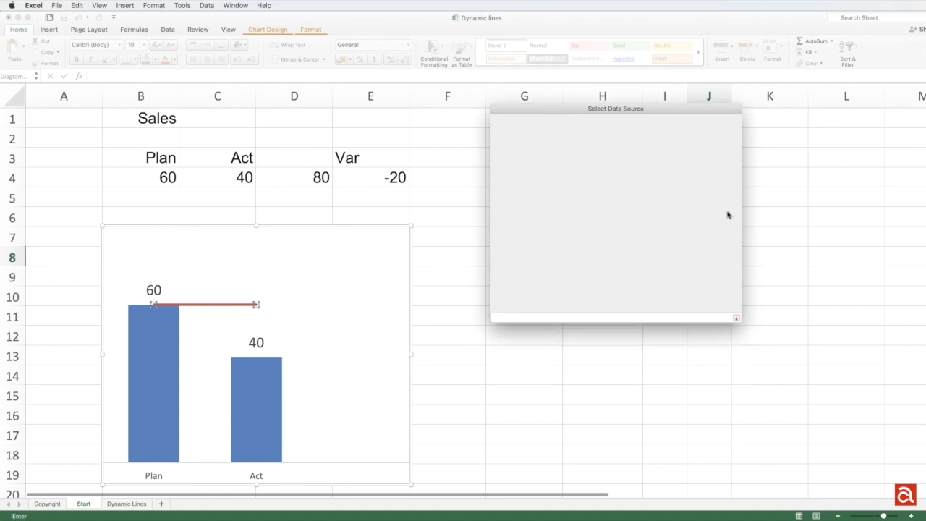
drag(673, 159, 659, 177)
key(Return)
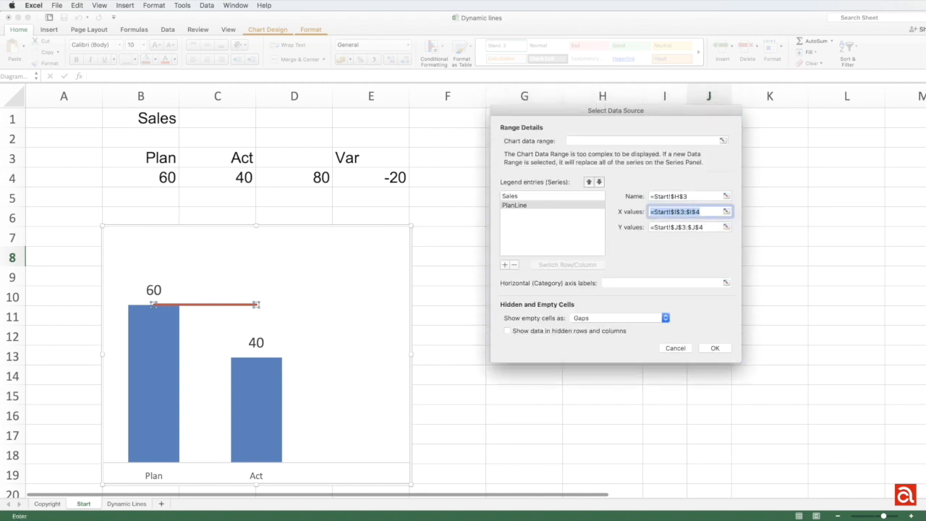
click(713, 348)
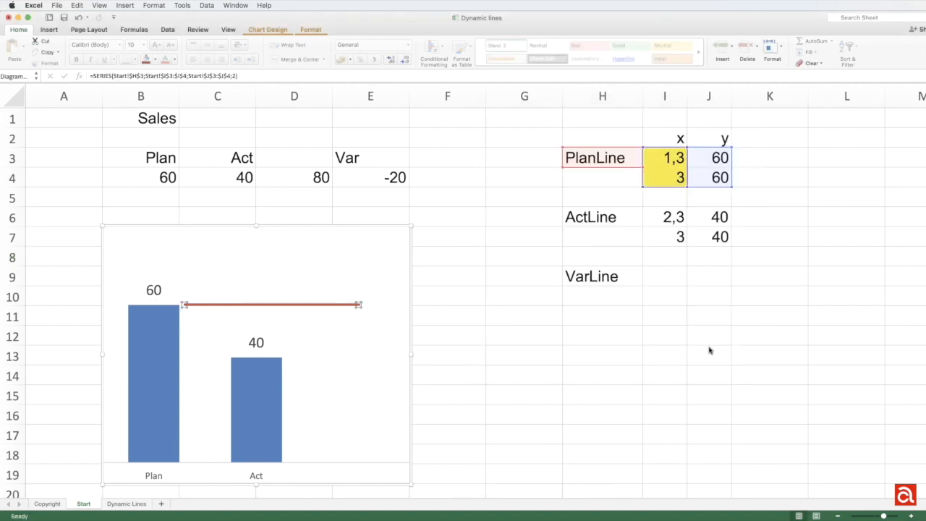
- Set the PlanLine's starting x value in I3 to 1,25
click(651, 158)
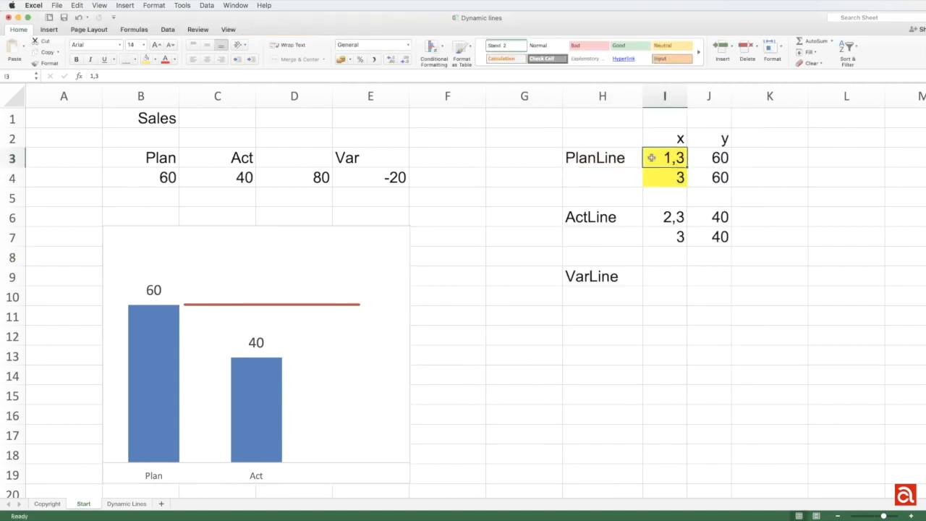
text(1,25)
key(Return)
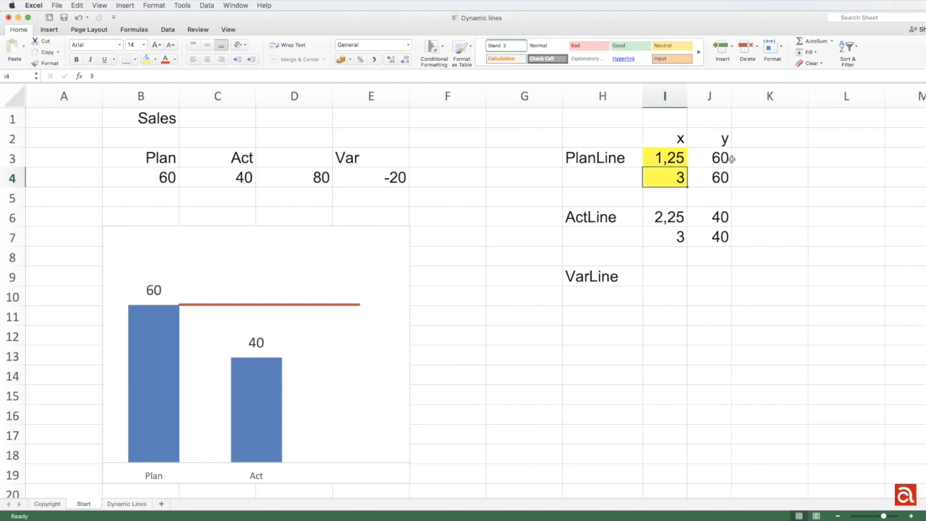
click(756, 157)
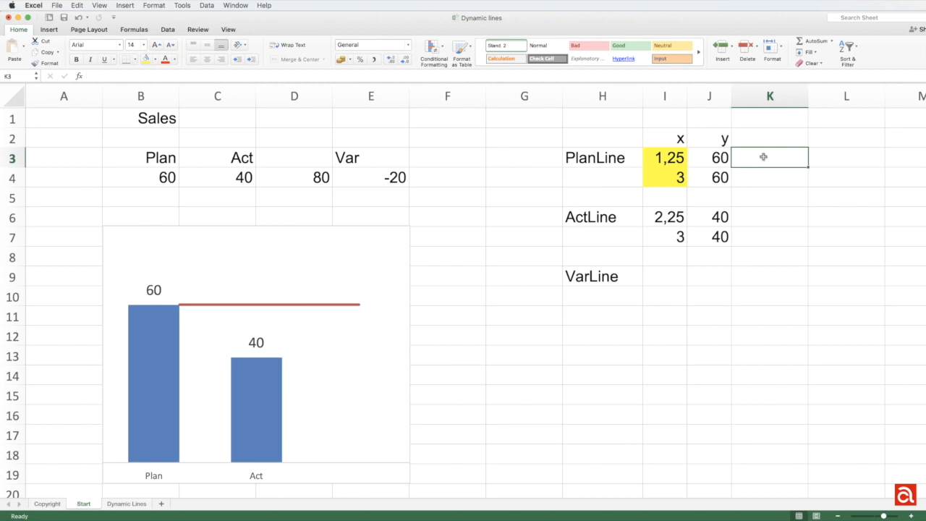
- Try 59 and 59,5 as the PlanLine's starting y value in J3
click(718, 159)
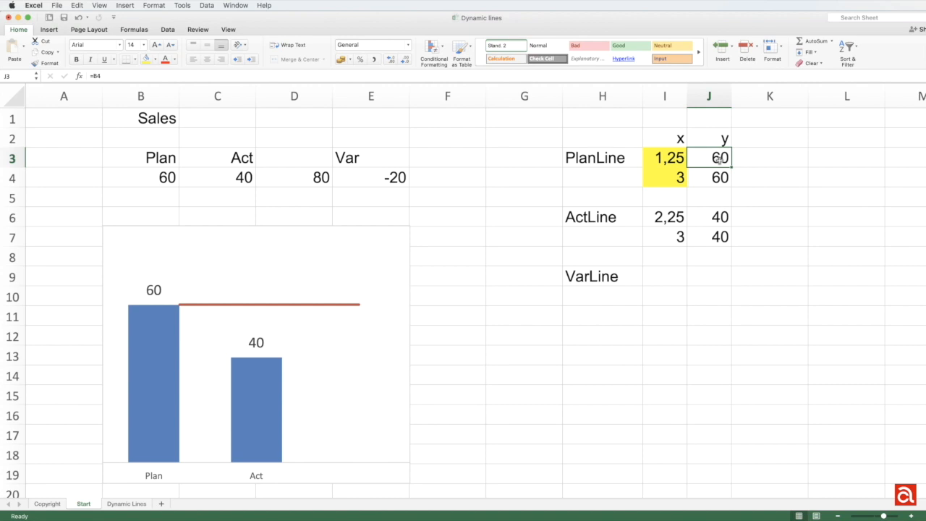
text(59)
key(Return)
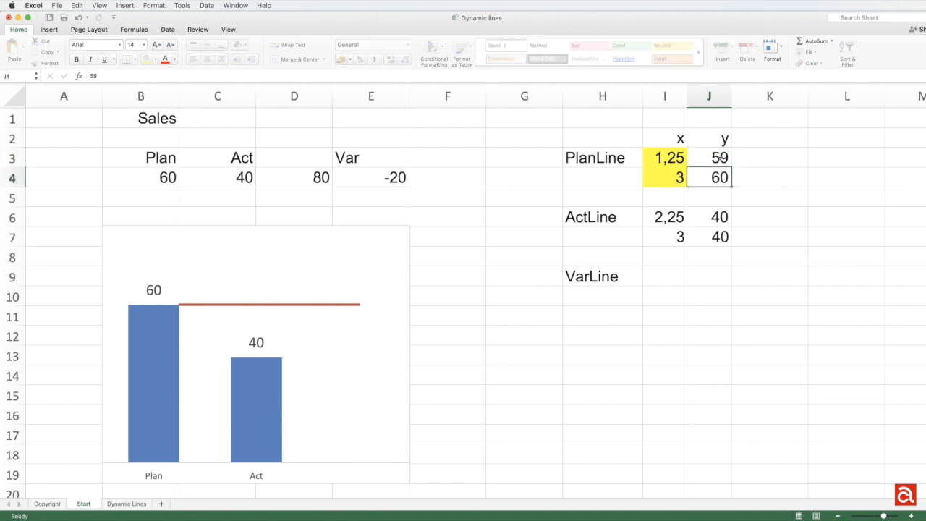
click(720, 157)
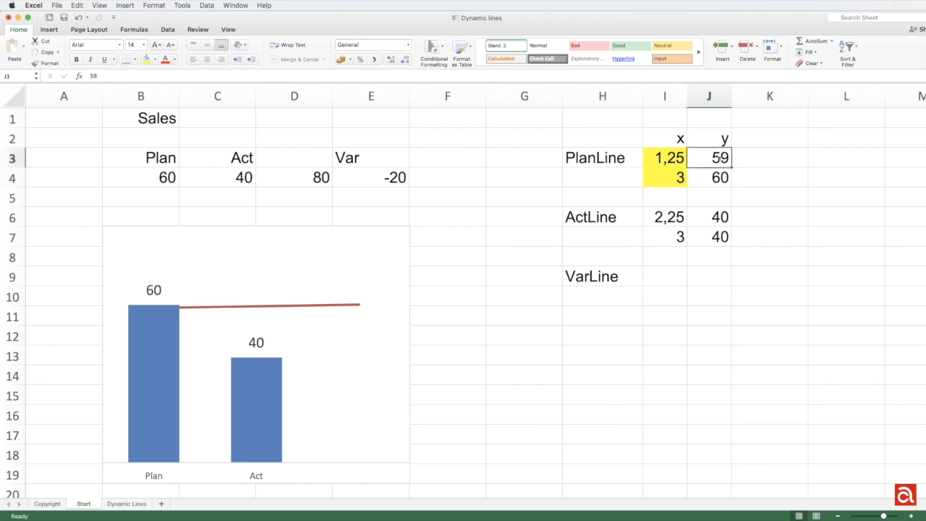
text(5,)
key(BackSpace)
text(9,5)
key(Return)
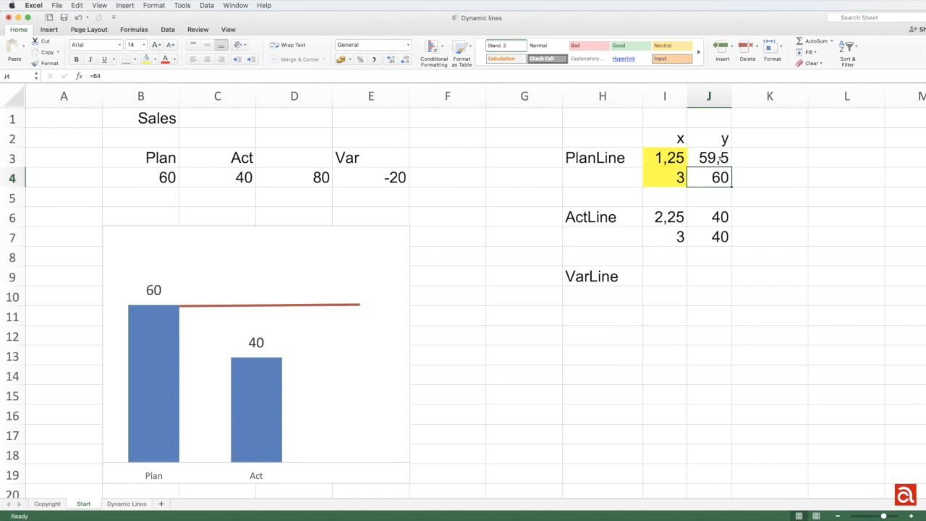
- Replace the PlanLine's starting y value in J3 with the formula =B4*K3
click(712, 156)
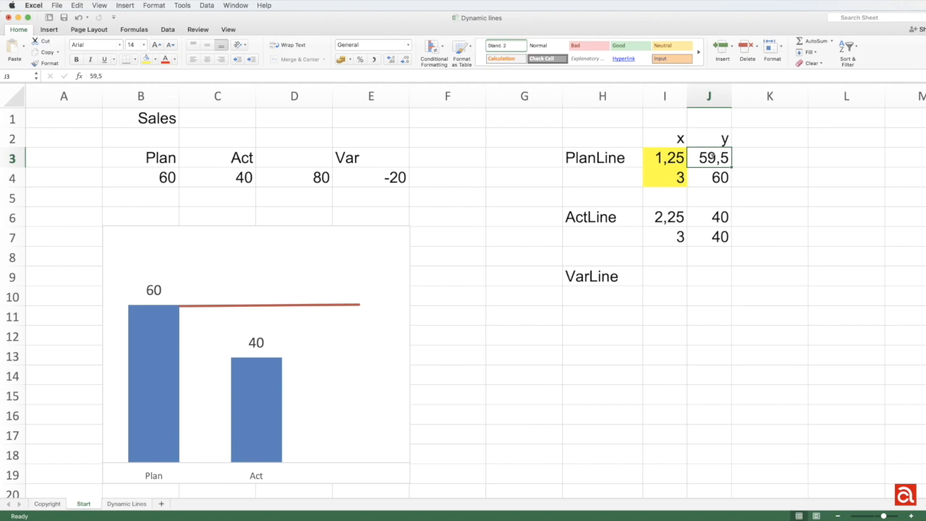
text(=)
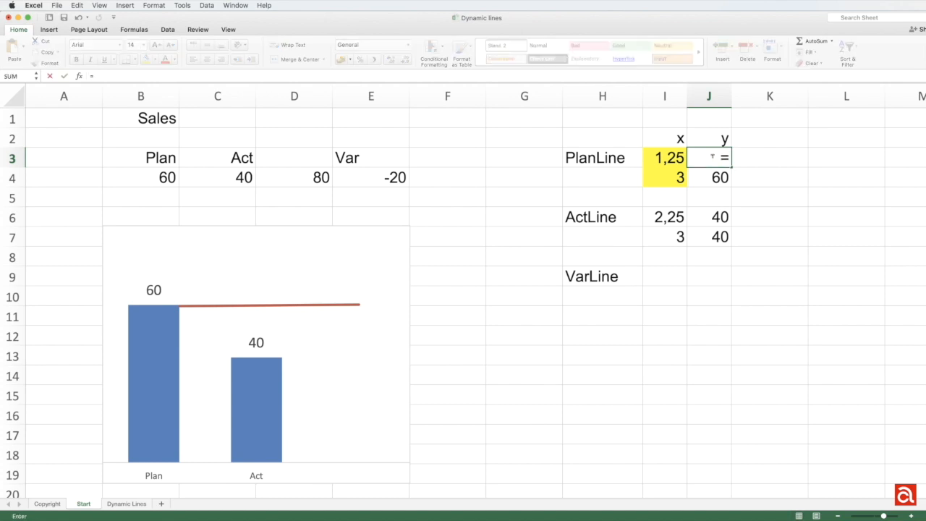
click(162, 177)
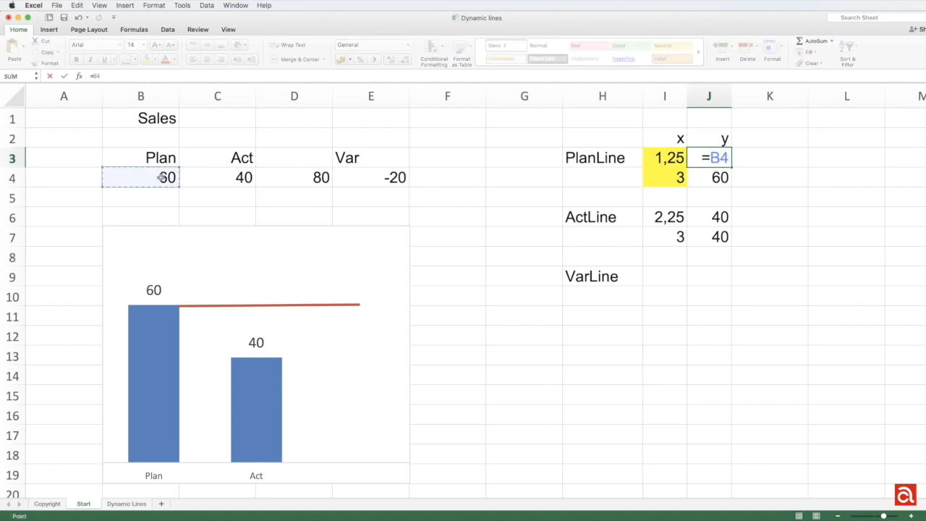
text(*)
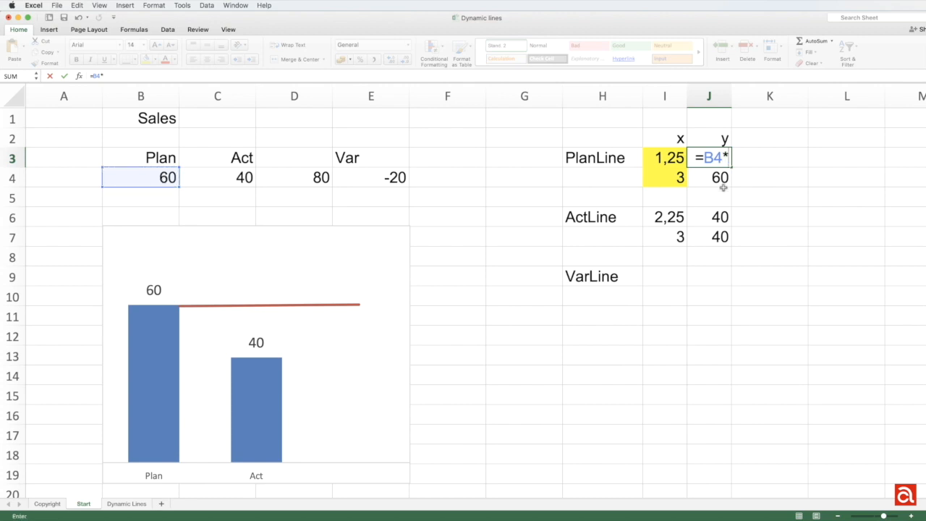
click(753, 156)
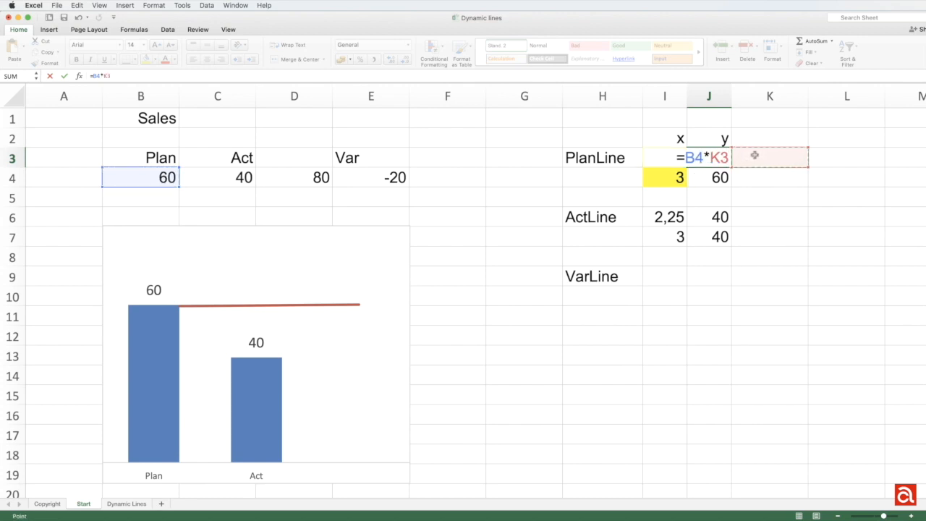
key(Return)
- Try 0,95 and 0,99 as the PlanLine's multiplier in K3
click(754, 156)
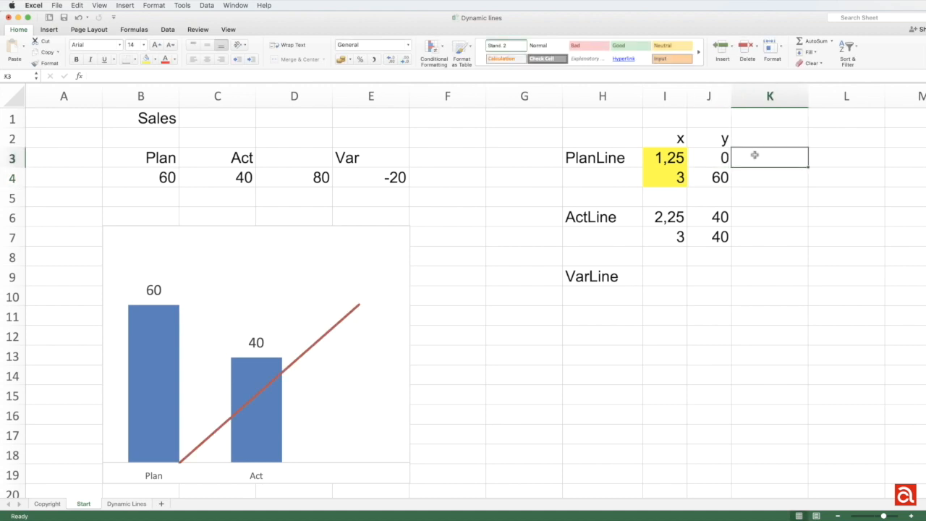
text(0,)
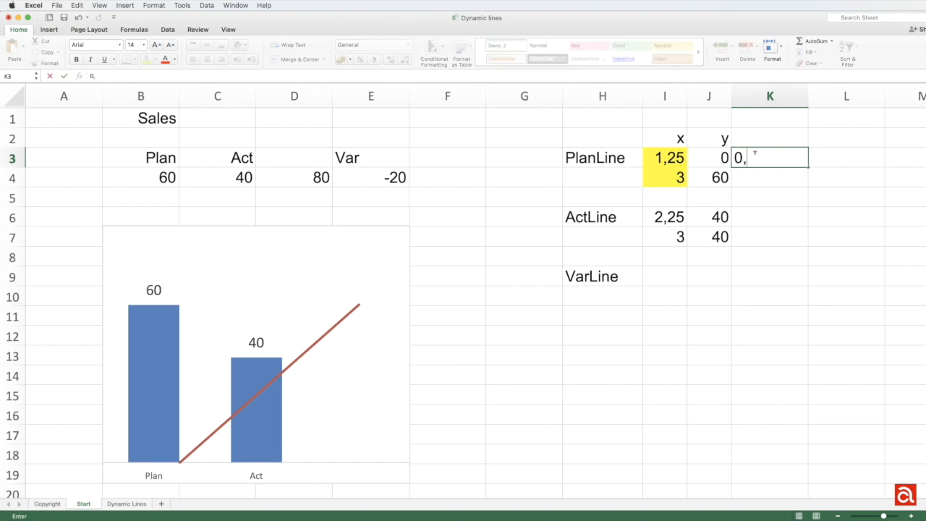
text(95)
key(Return)
key(Up)
text(0,99)
key(Return)
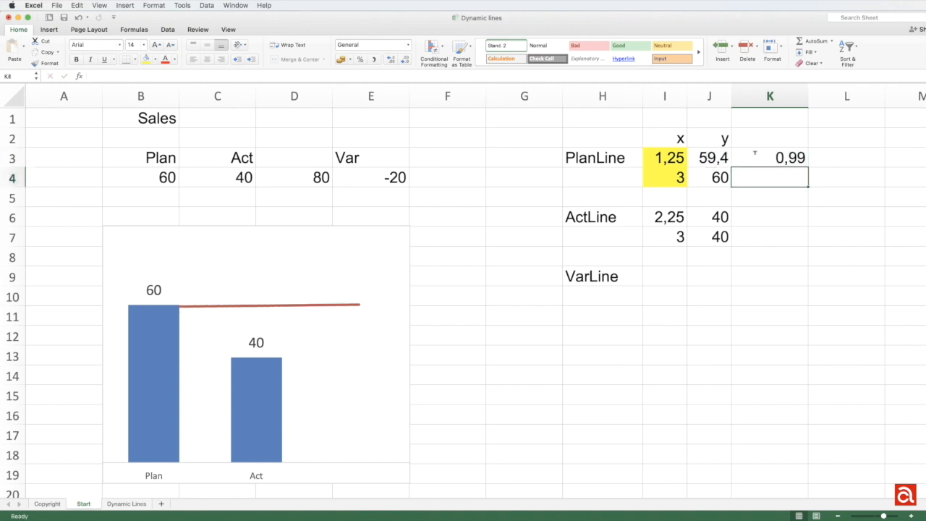
- Set the PlanLine's multiplier in K3 to 0,995
key(Up)
text(0,995)
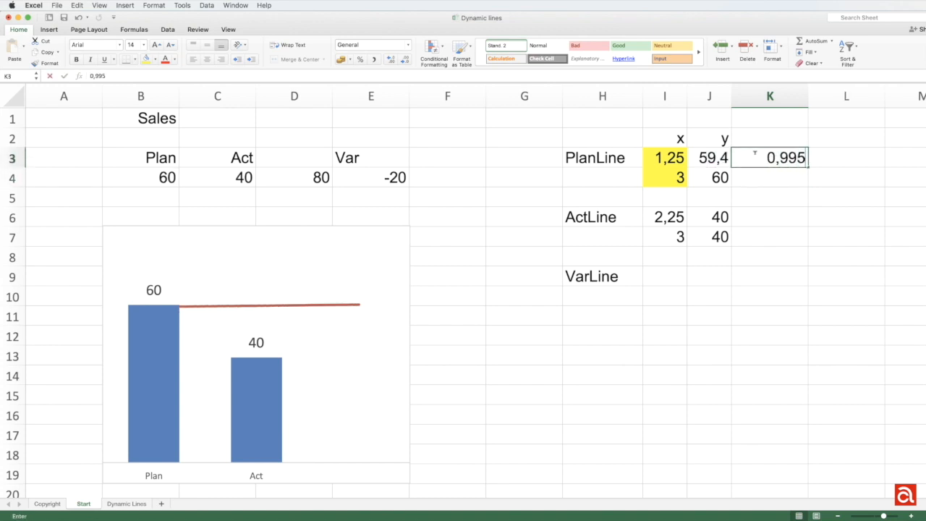
key(Return)
key(Up)
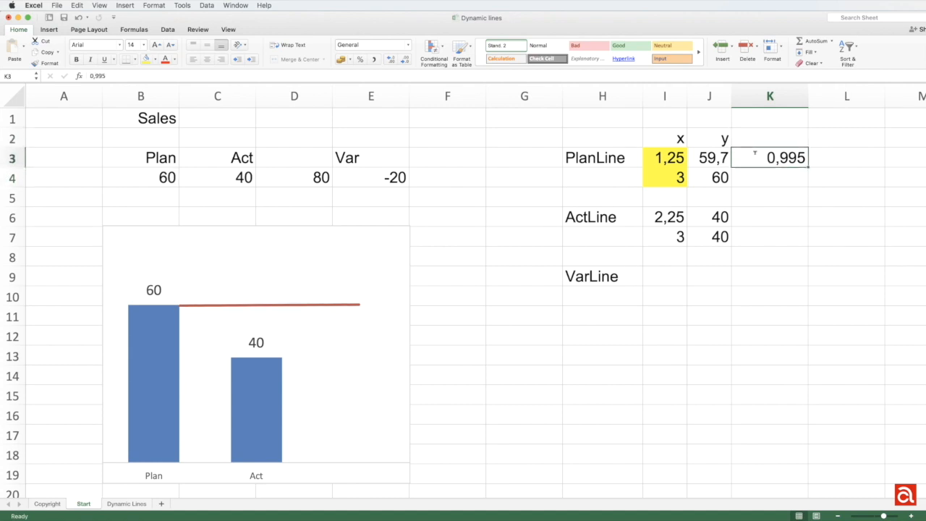
- Label the multiplier column Delta in K2 and right-align the heading
click(775, 138)
text(Delta)
key(Return)
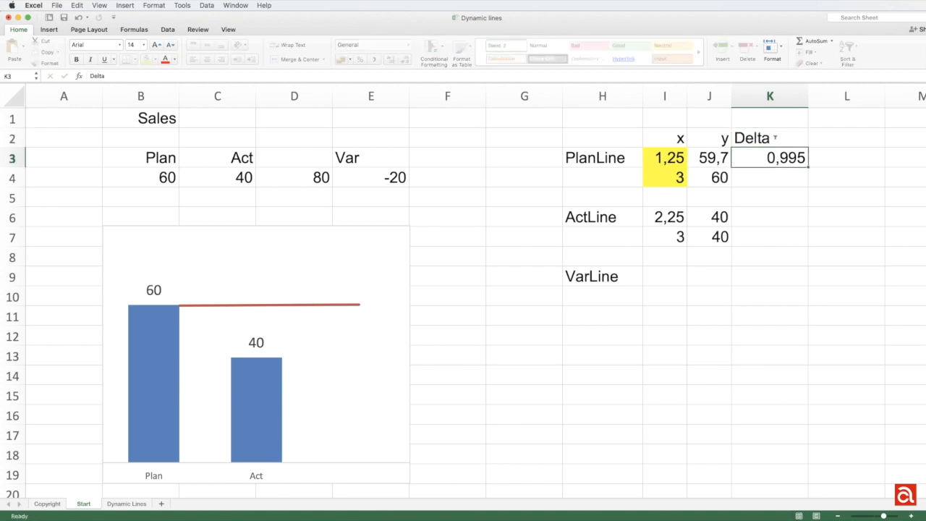
right_click(775, 137)
click(222, 60)
click(221, 61)
click(766, 155)
- Link the PlanLine's end y value in J4 to J3 so the line runs level
click(719, 176)
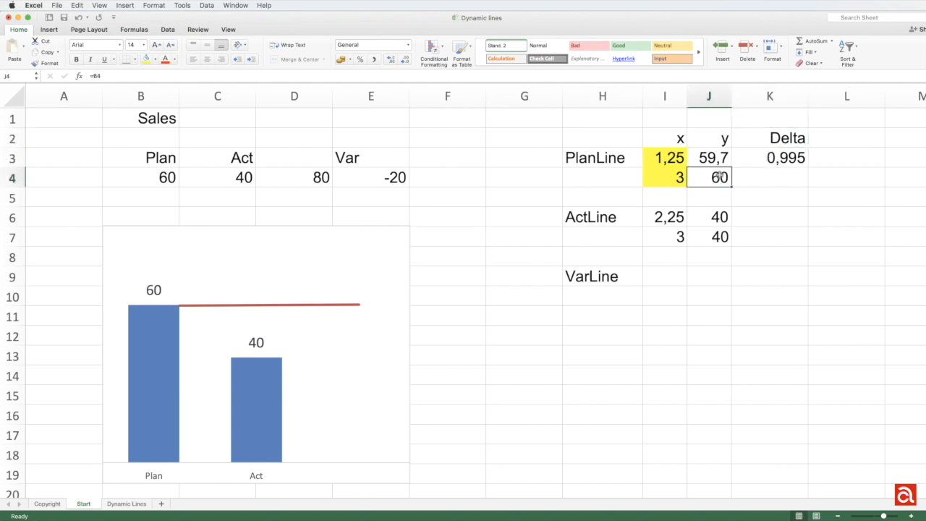
text(=)
click(716, 159)
key(Return)
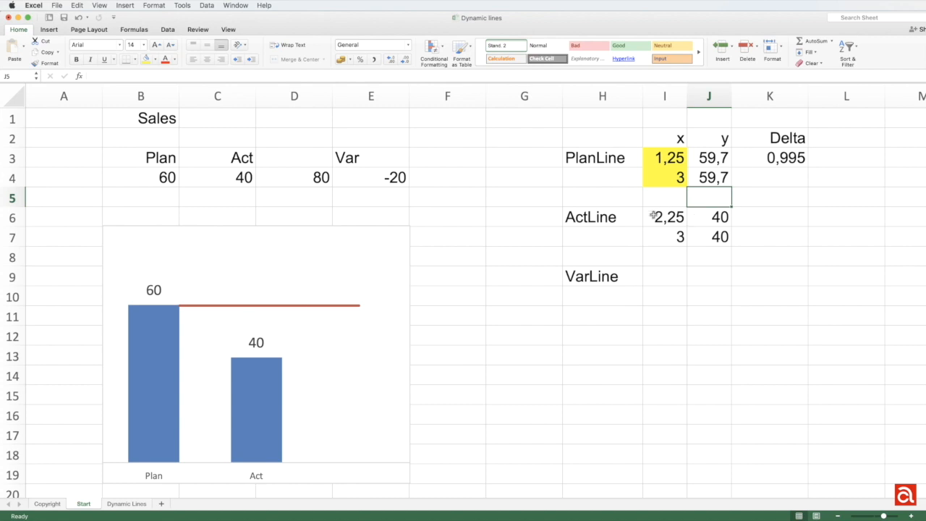
- Add a new series to the chart's data source and take its name from the ActLine cell H6
click(259, 408)
right_click(259, 408)
click(273, 444)
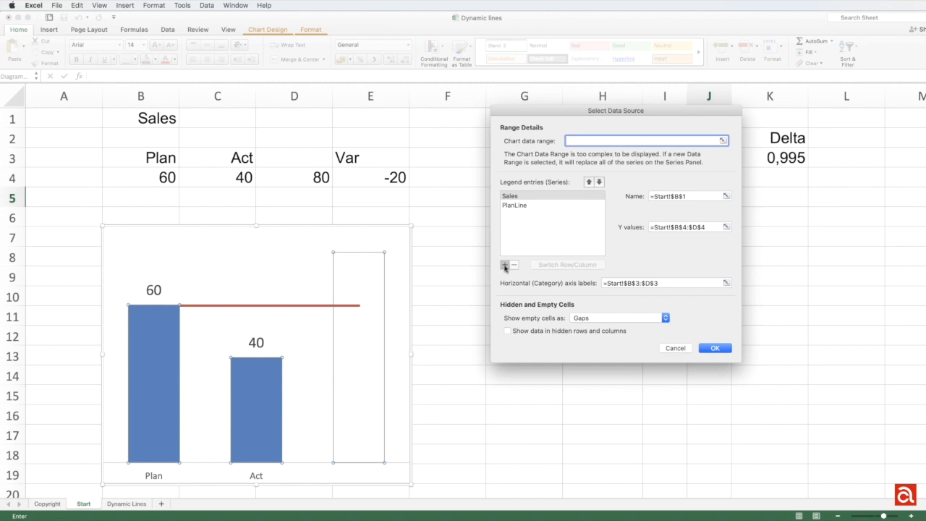
click(504, 266)
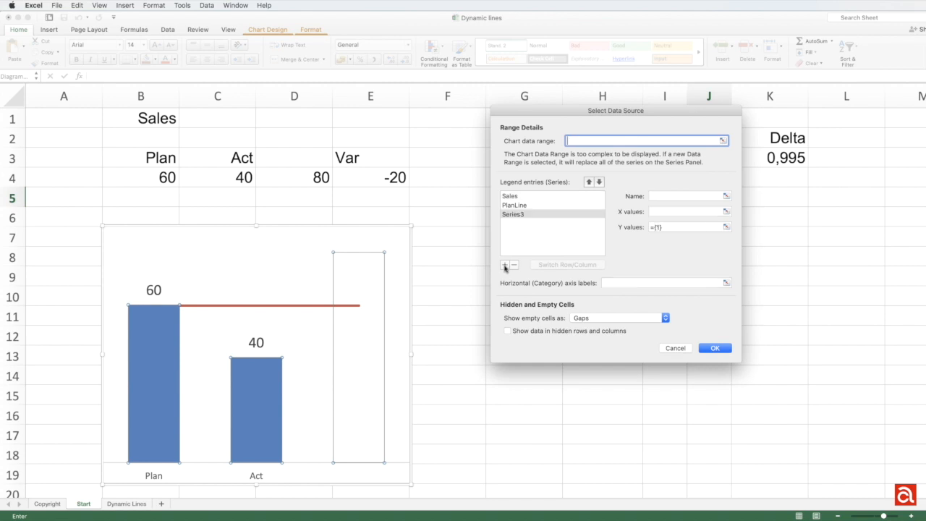
click(727, 196)
click(597, 221)
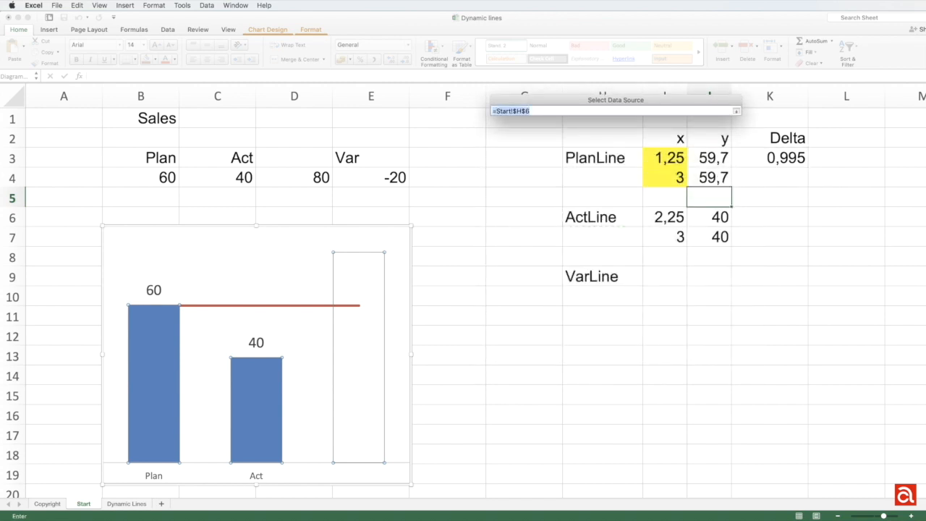
key(Return)
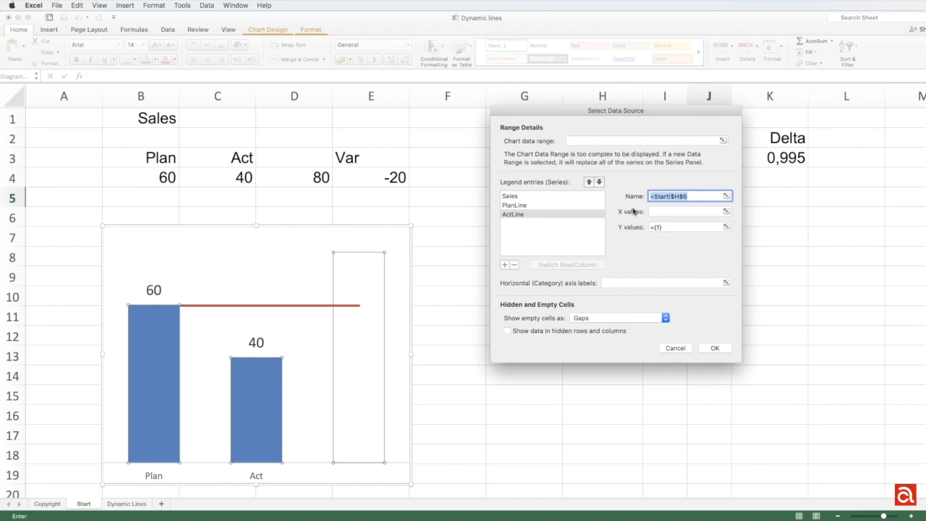
- Set the ActLine series' X values to I6:I7 and its Y values to J6:J7, and apply the data source
click(726, 211)
drag(664, 217, 663, 232)
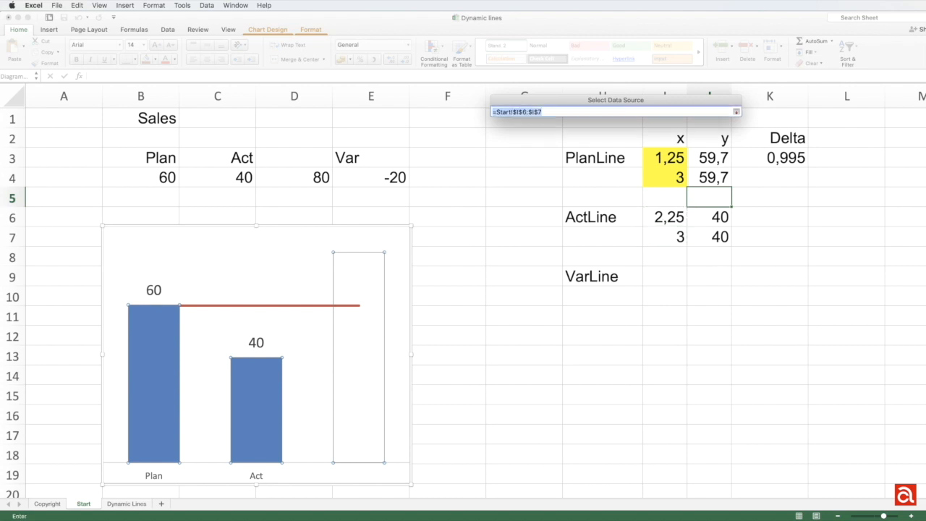
key(Return)
click(727, 226)
drag(726, 220, 715, 235)
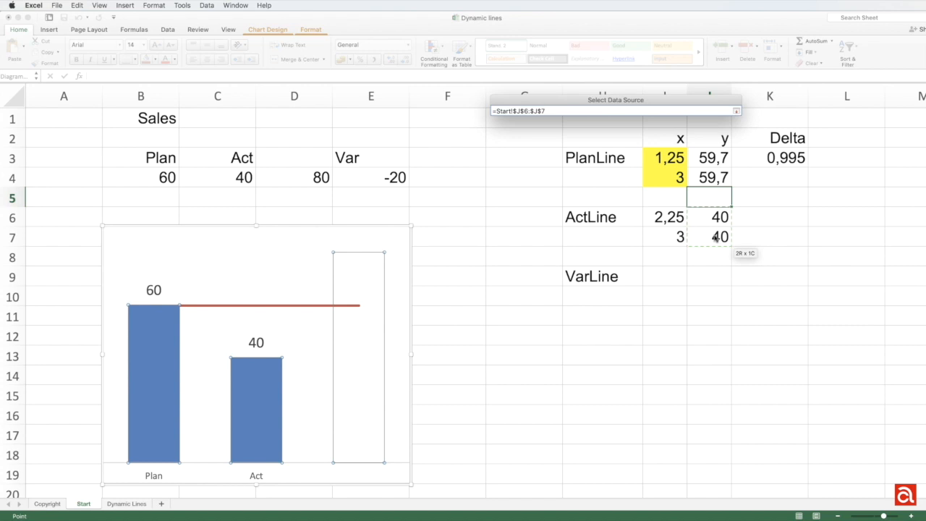
key(Return)
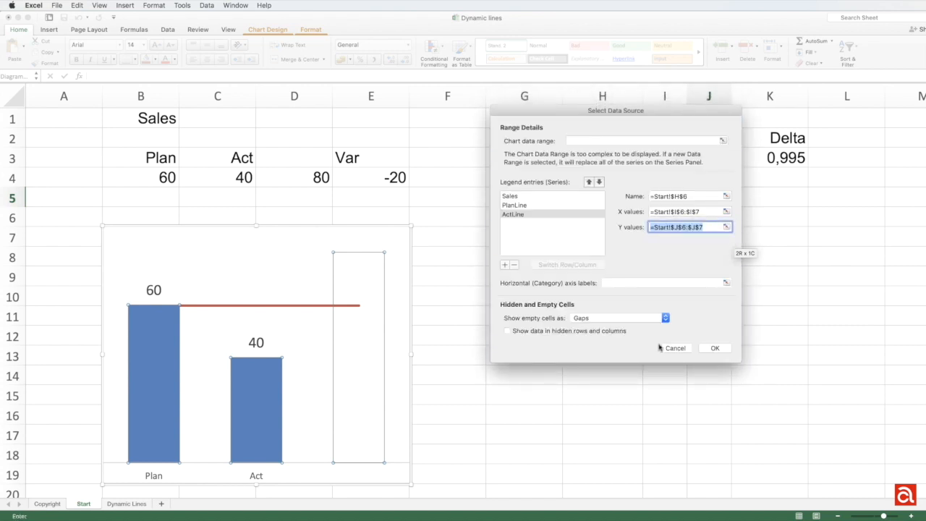
click(708, 349)
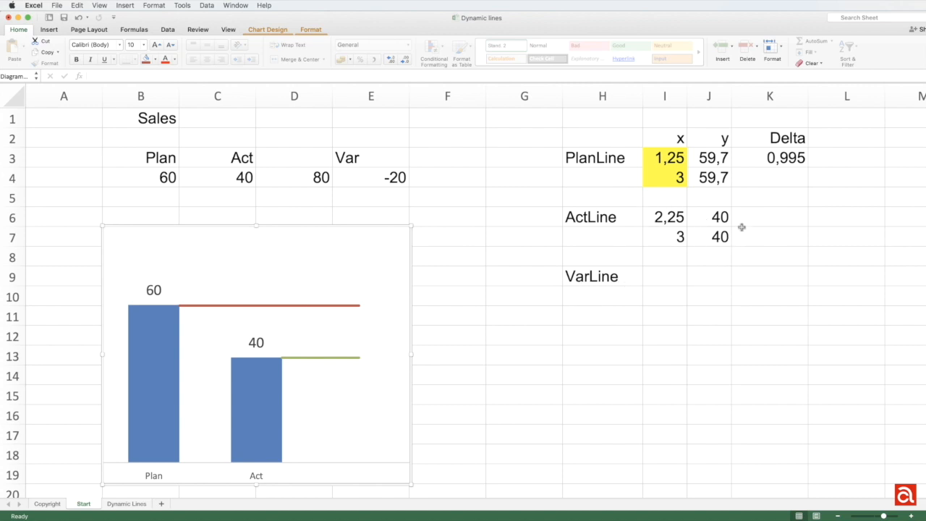
- Link the VarLine's first point to the PlanLine's end point, with =I4 in I9 and =J4 in J9
click(670, 279)
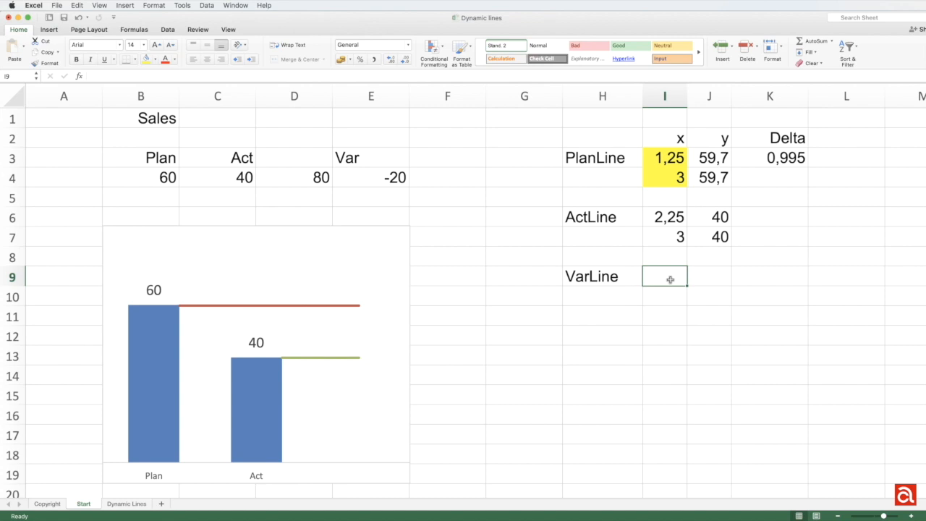
text(=)
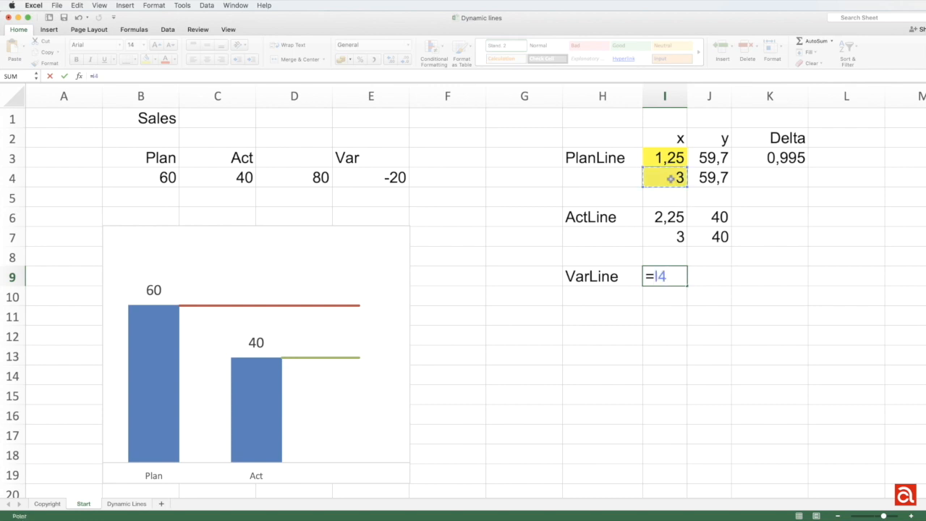
key(Return)
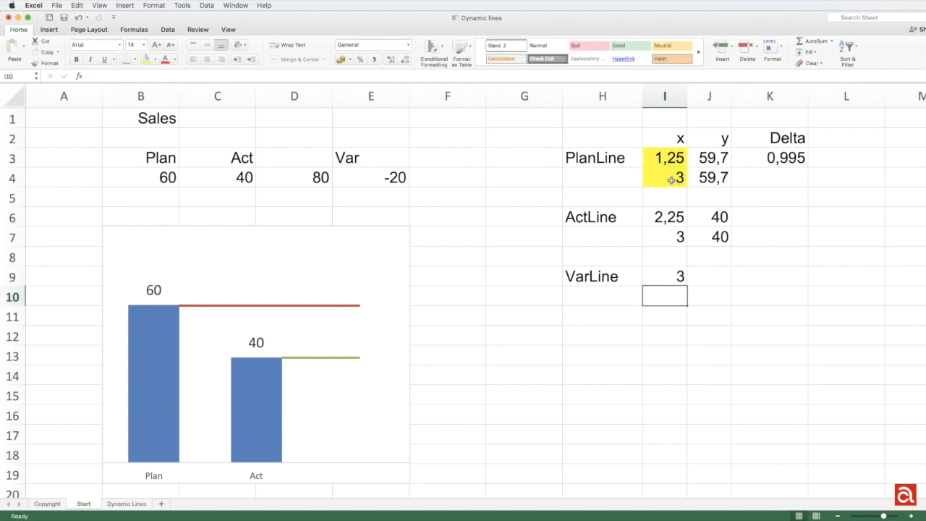
click(709, 275)
text(=)
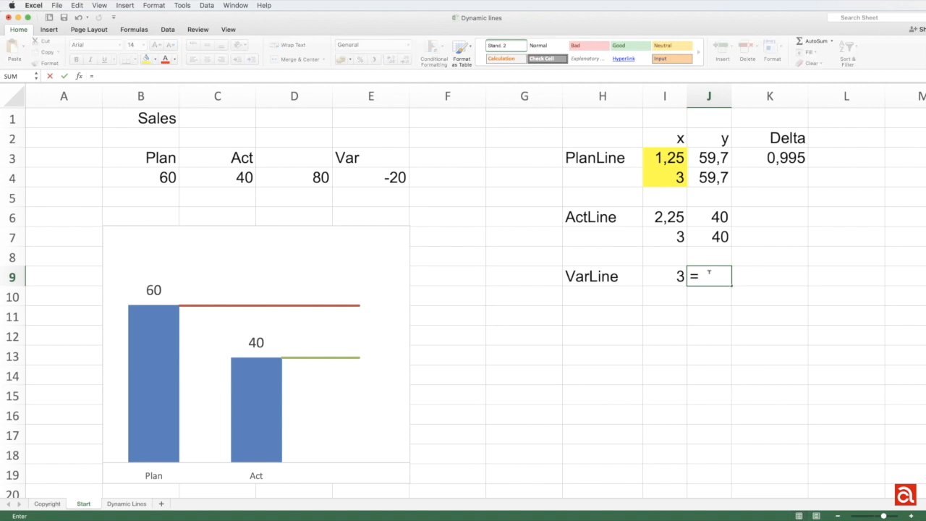
click(712, 177)
key(Return)
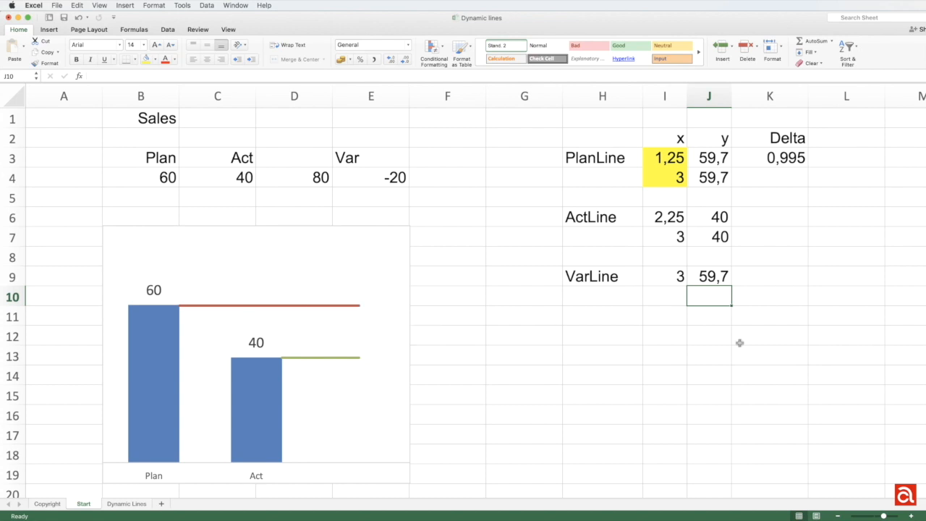
- Link the VarLine's second point to the ActLine's end point, with =I7 in I10 and =J7 in J10
click(665, 295)
text(=)
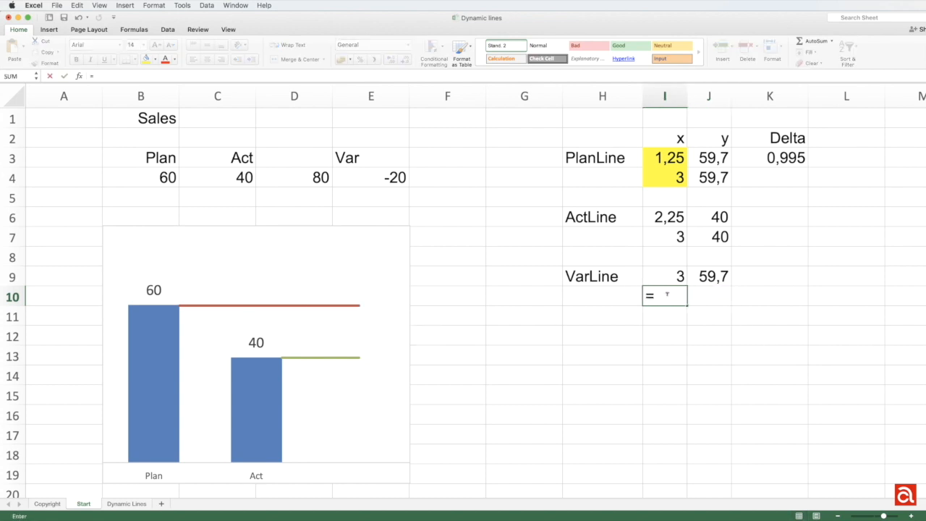
click(676, 238)
key(Return)
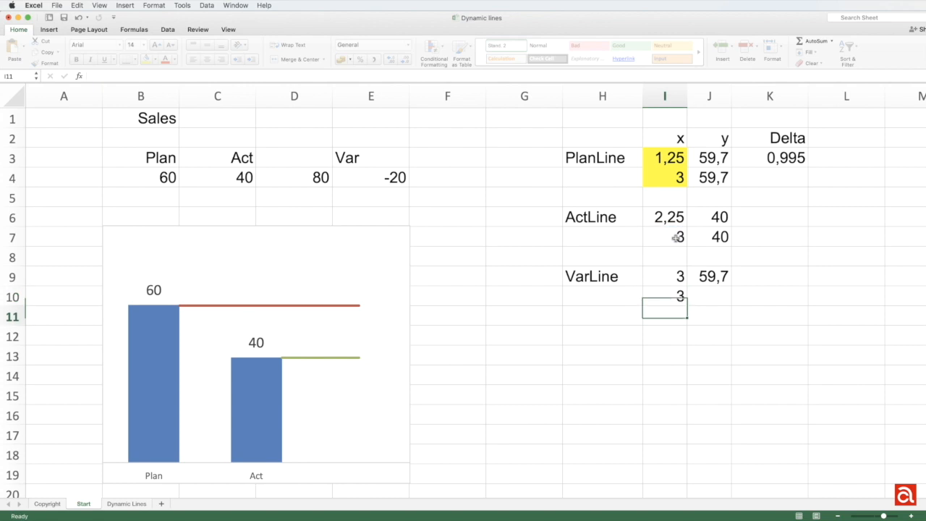
click(706, 295)
text(=)
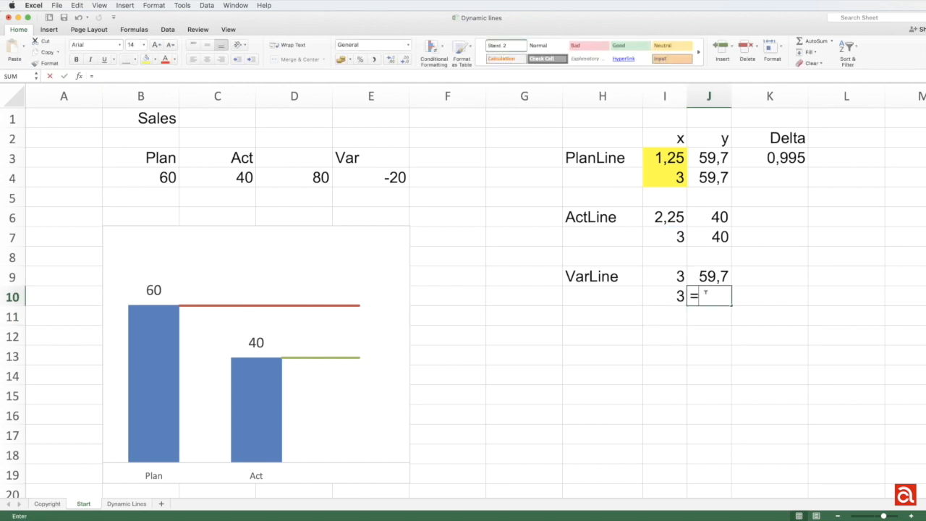
click(713, 239)
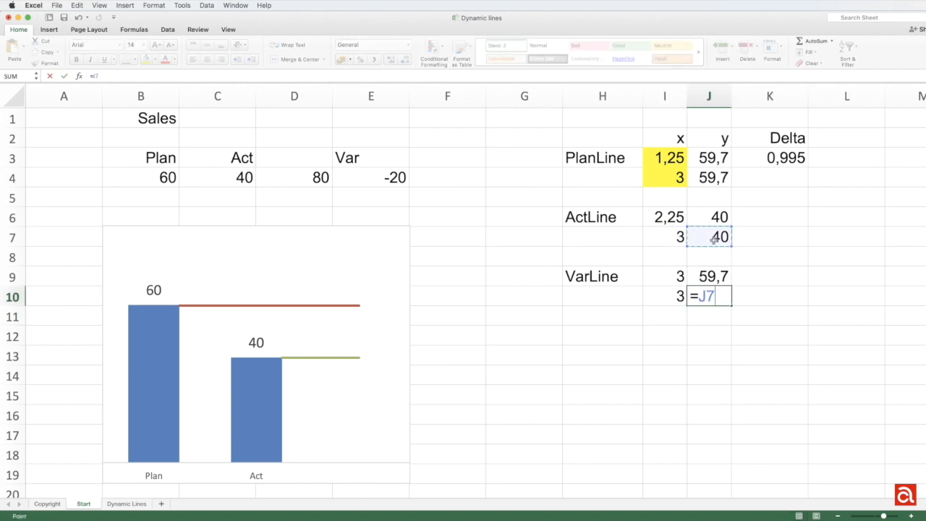
key(Return)
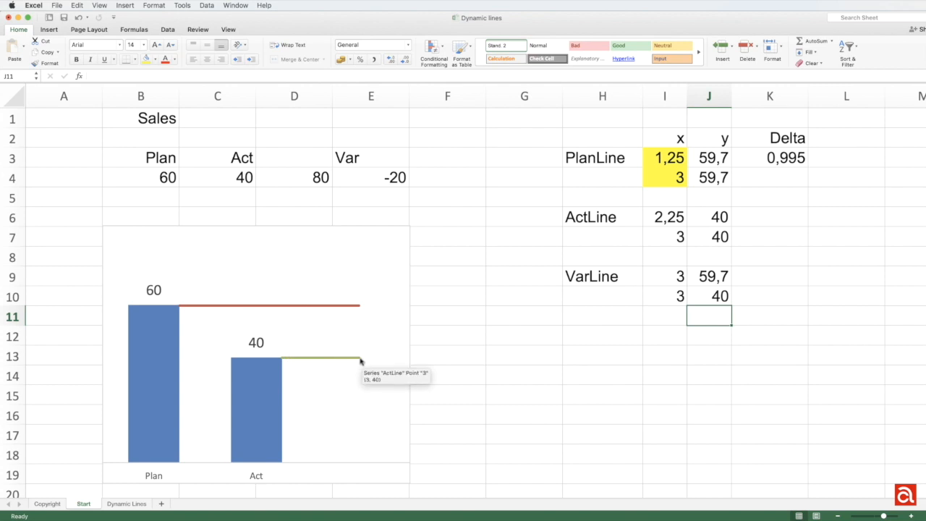
- Add another series to the chart's data source and take its name from the VarLine cell H9
click(266, 406)
right_click(266, 405)
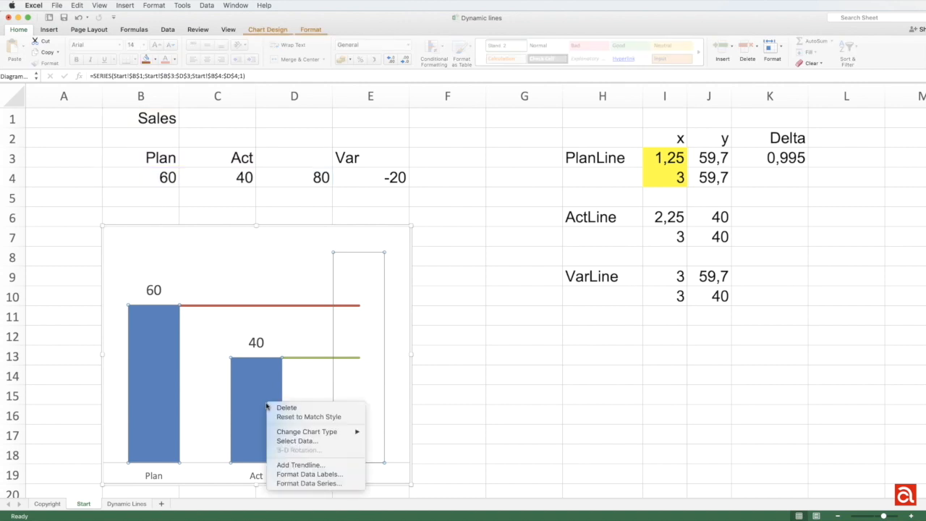
click(283, 440)
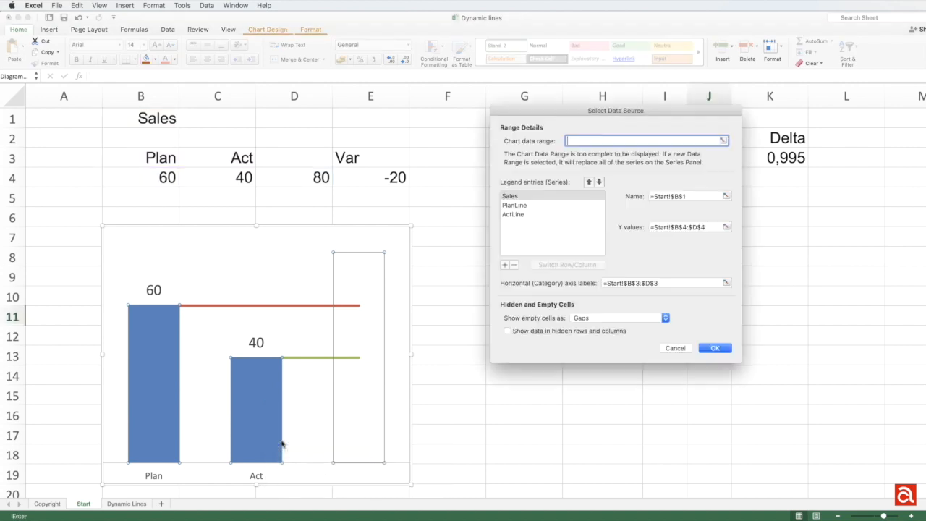
click(505, 265)
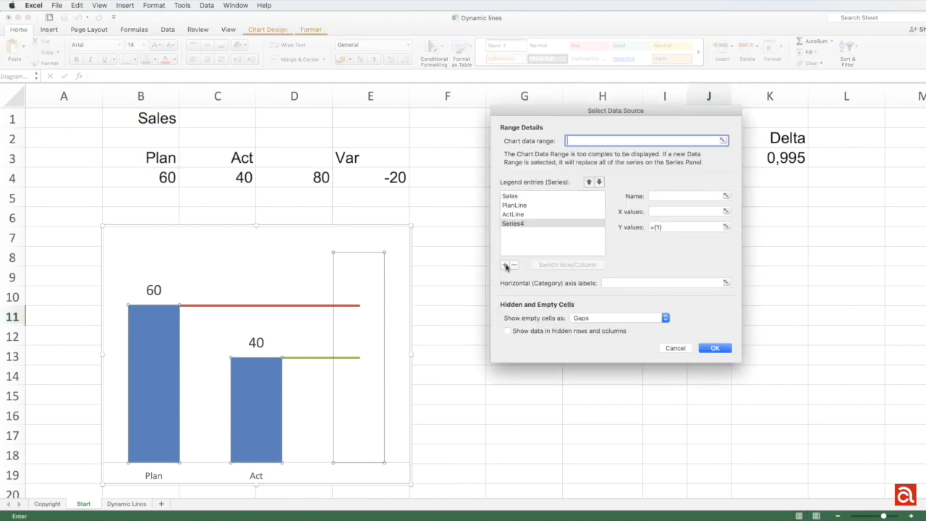
click(727, 196)
click(614, 279)
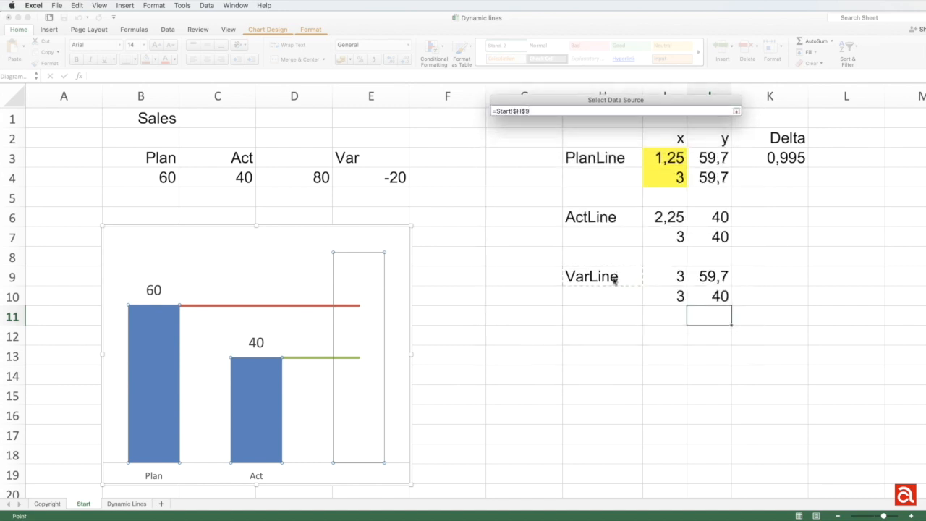
key(Return)
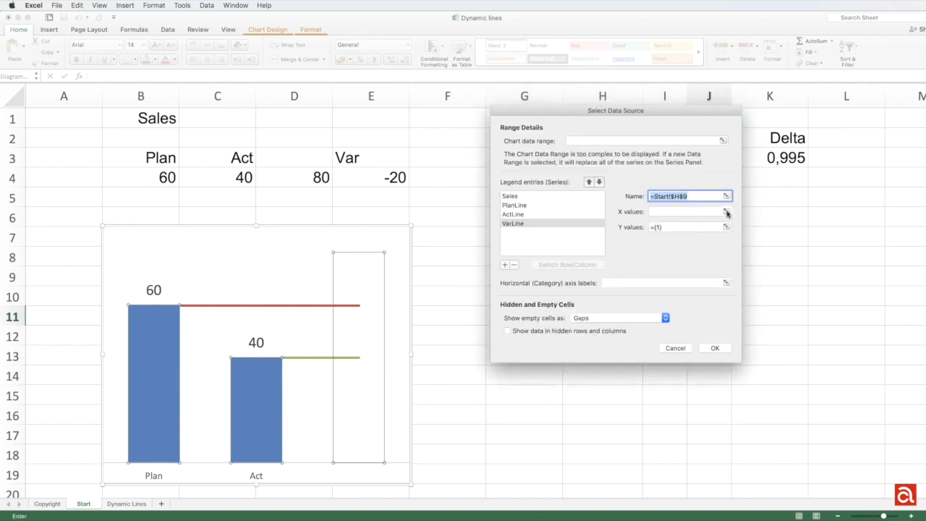
- Set the VarLine series' X values to I9:I10 and its Y values to J9:J10, and apply the data source
click(727, 211)
drag(661, 276, 671, 295)
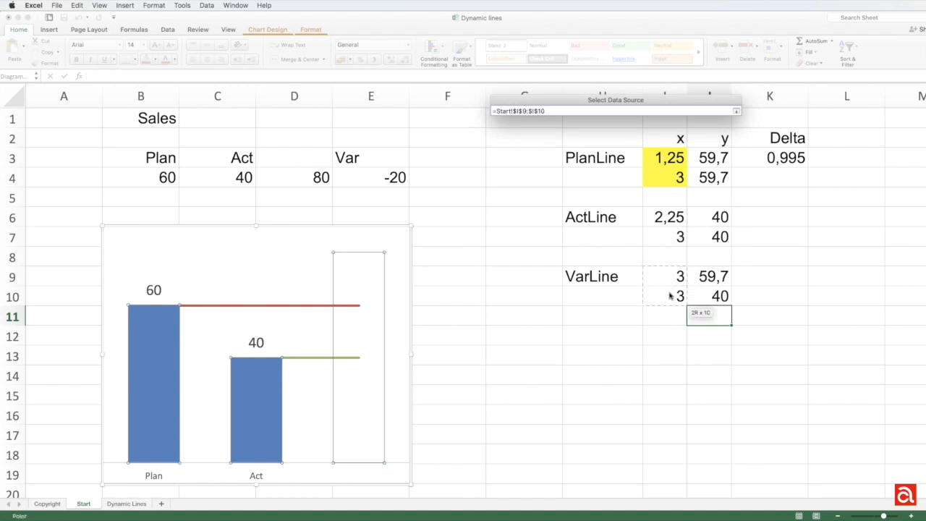
key(Return)
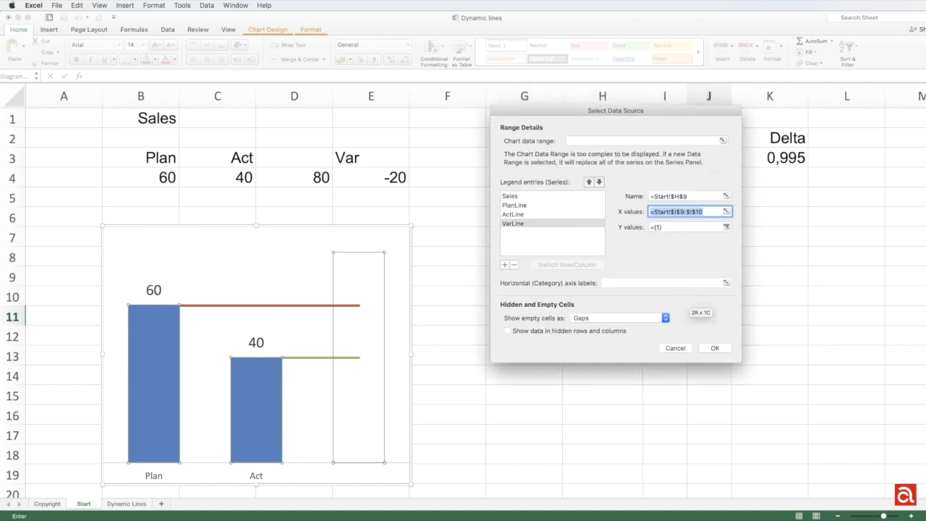
click(726, 226)
drag(710, 277, 711, 293)
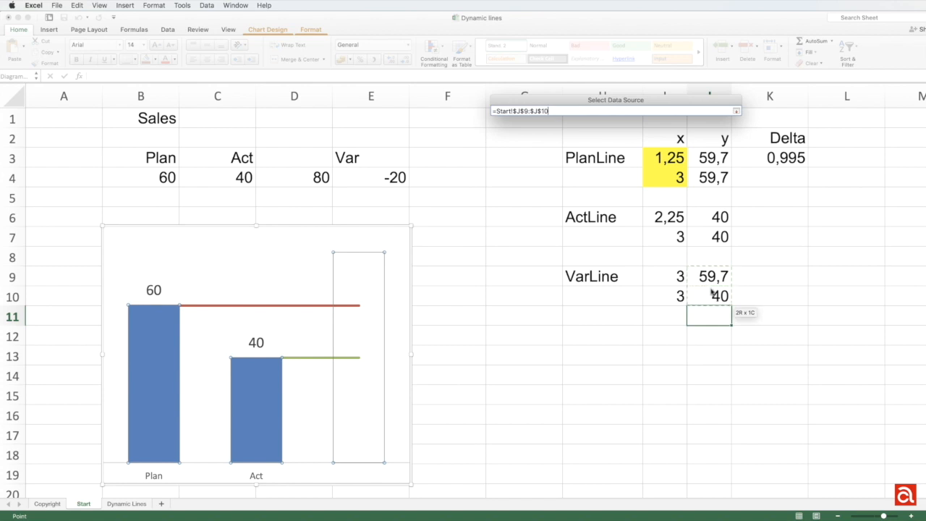
key(Return)
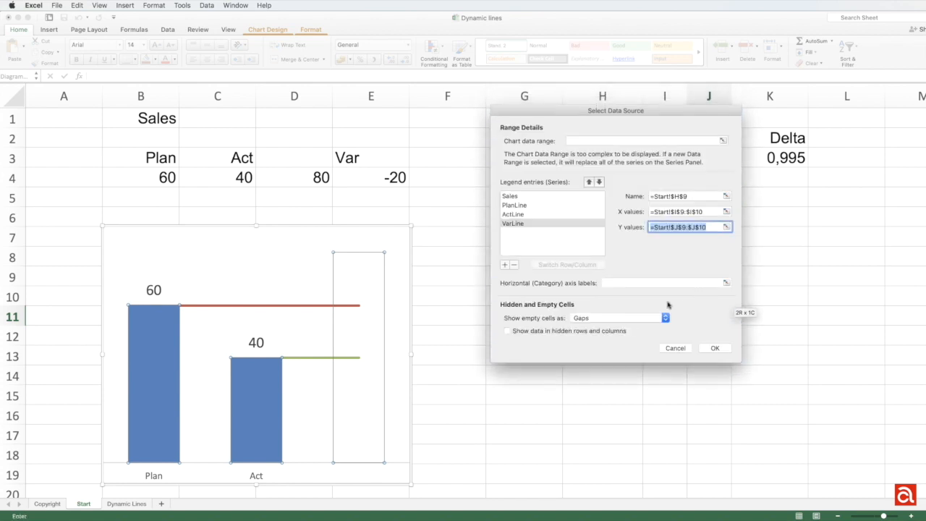
click(711, 348)
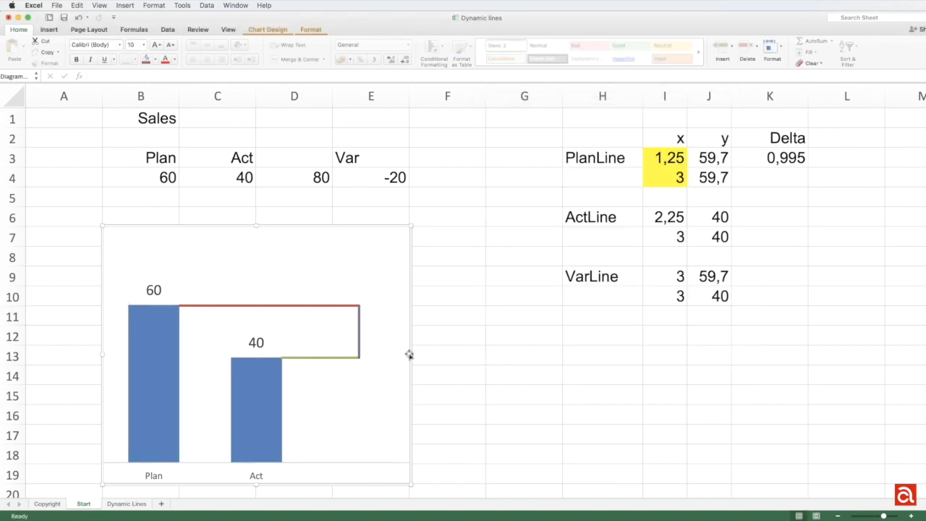
- Format the vertical VarLine series with a filled triangular arrowhead as its end arrow type
click(358, 334)
right_click(358, 333)
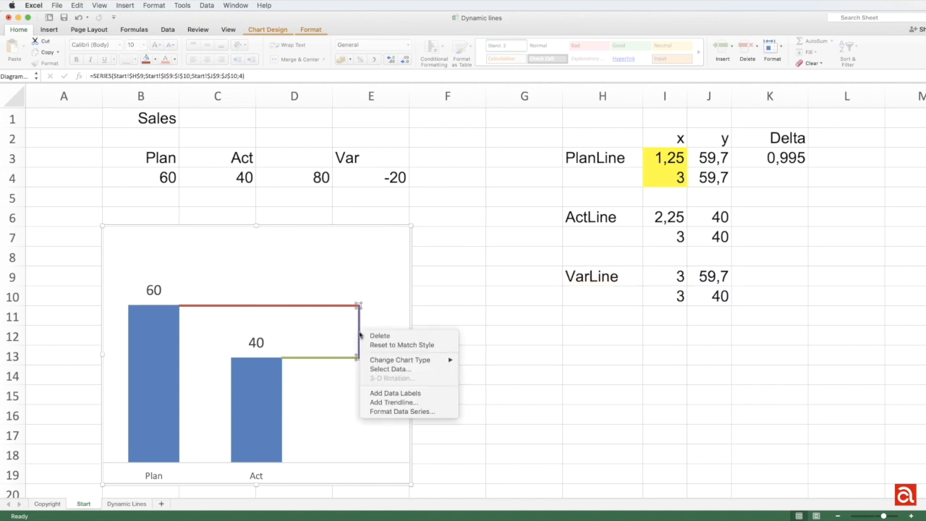
click(394, 411)
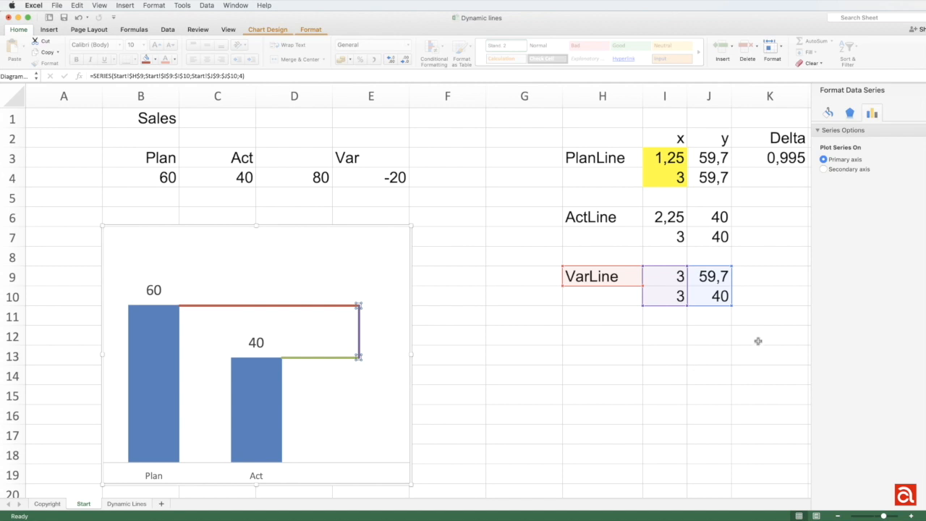
click(829, 113)
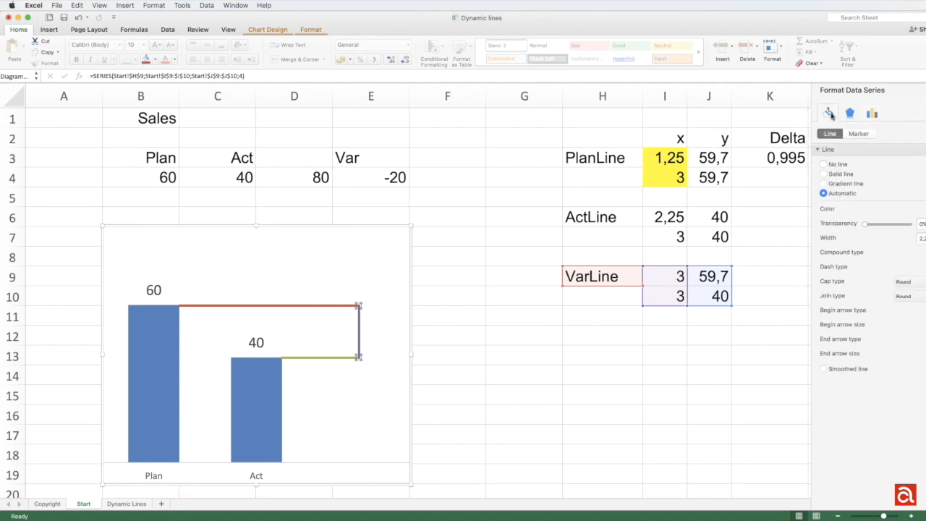
drag(786, 32, 757, 29)
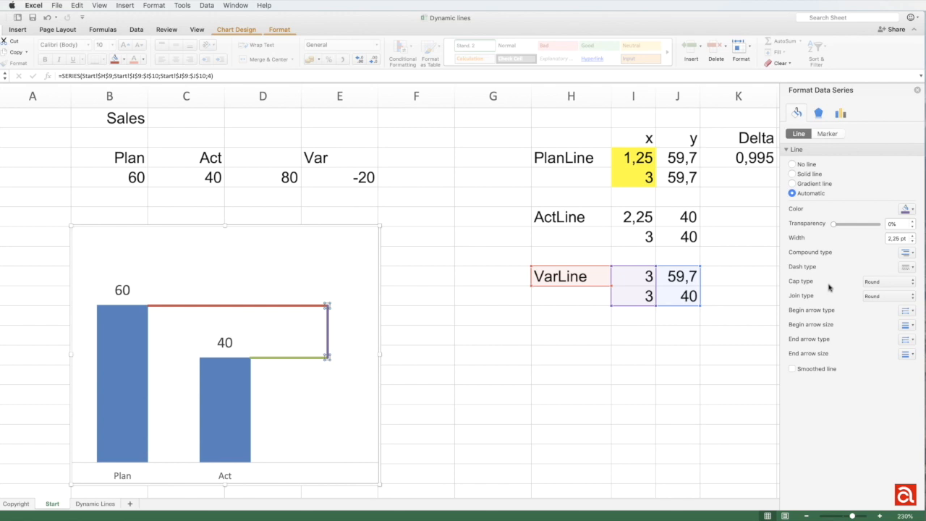
click(906, 252)
click(905, 252)
click(908, 310)
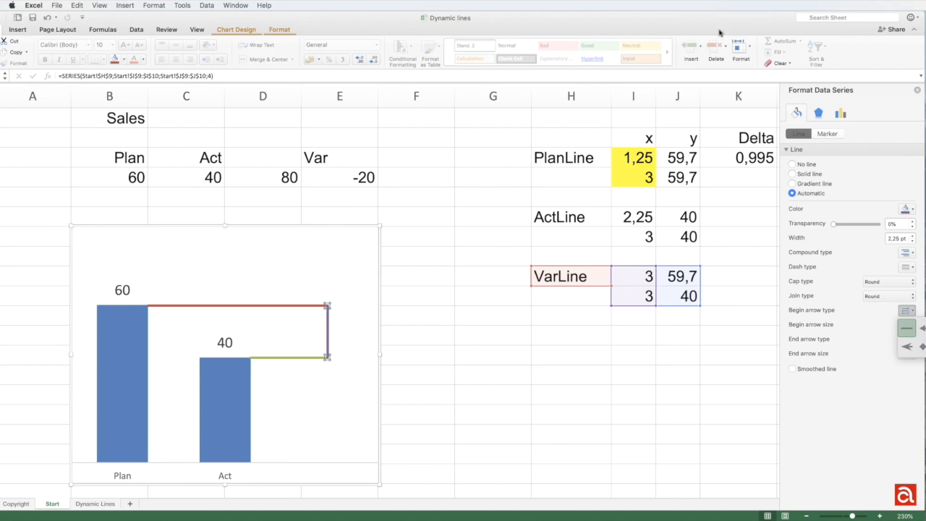
drag(720, 32, 703, 25)
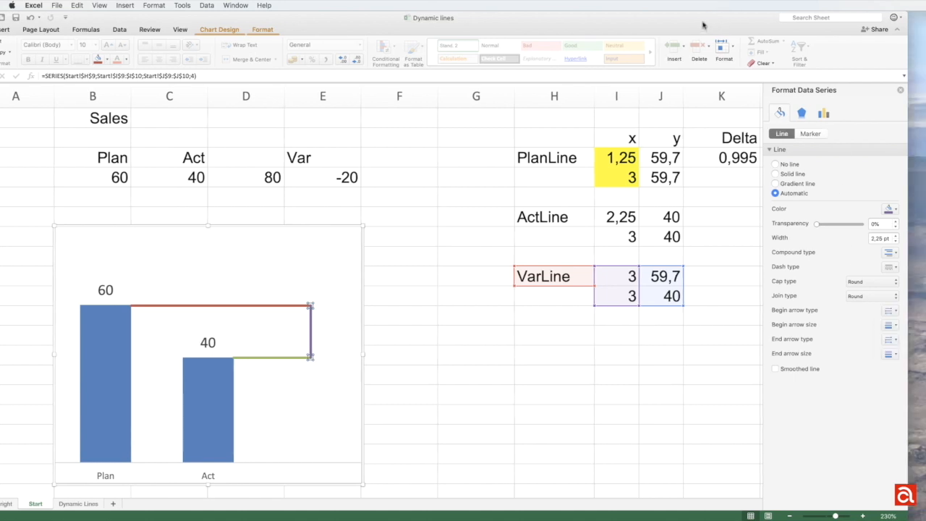
click(888, 340)
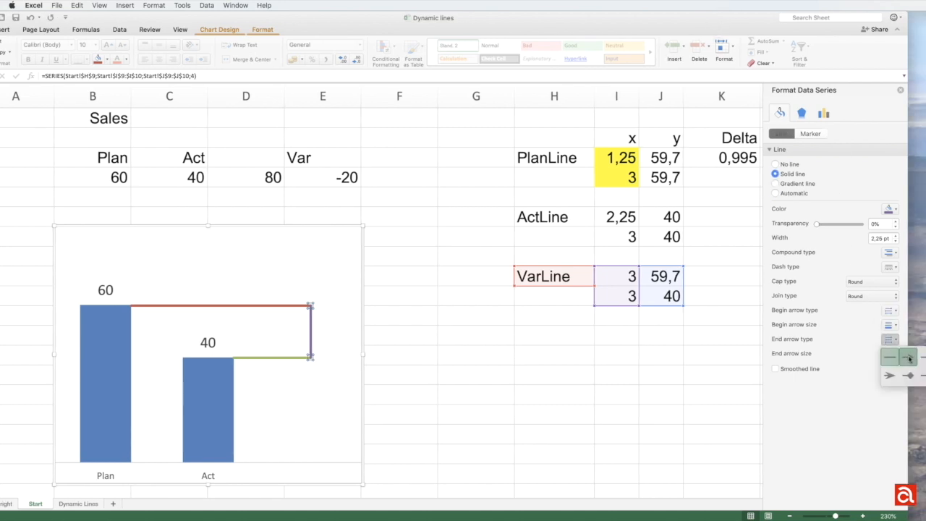
click(908, 357)
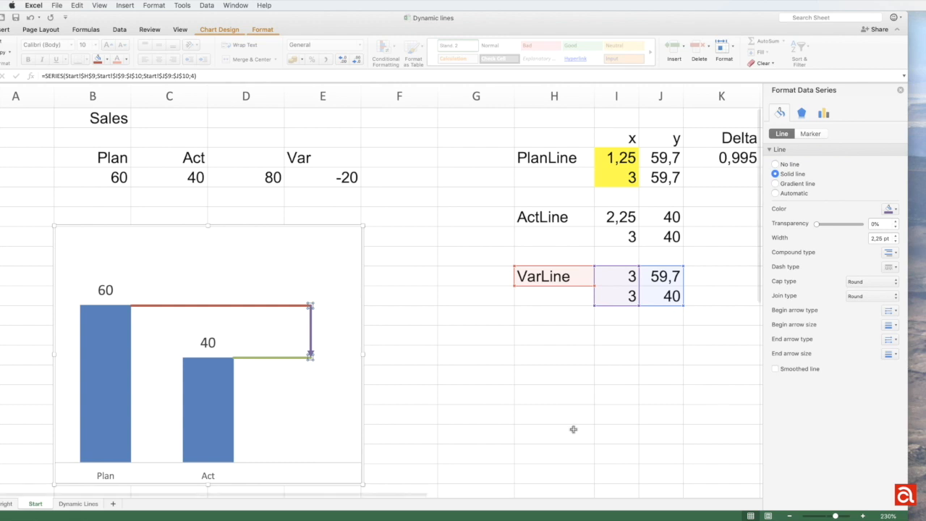
click(384, 418)
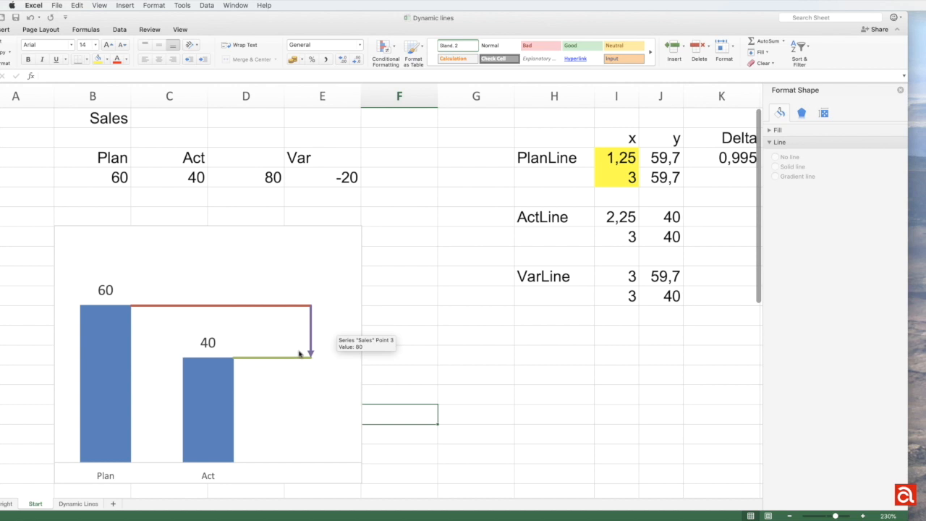
- Set the Act sales value in C4 to 30 to test the dynamic lines
click(191, 179)
text(30)
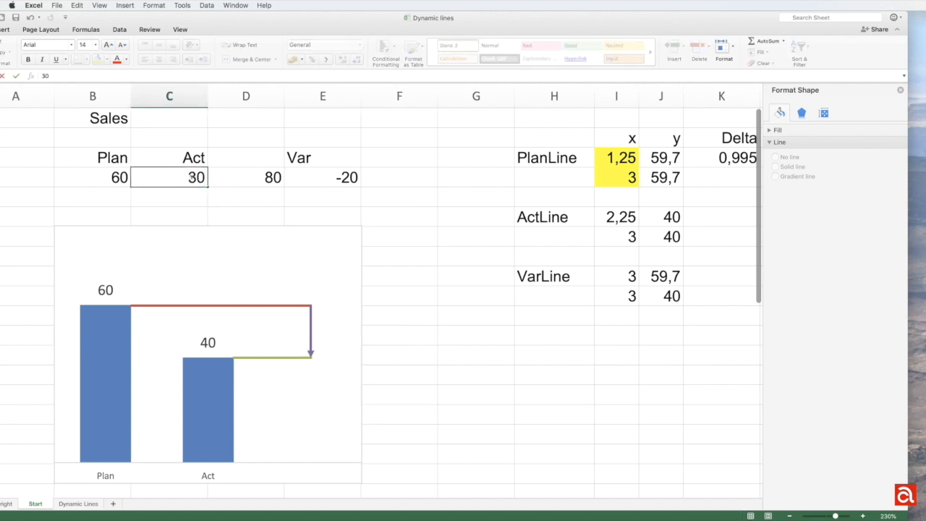
key(Return)
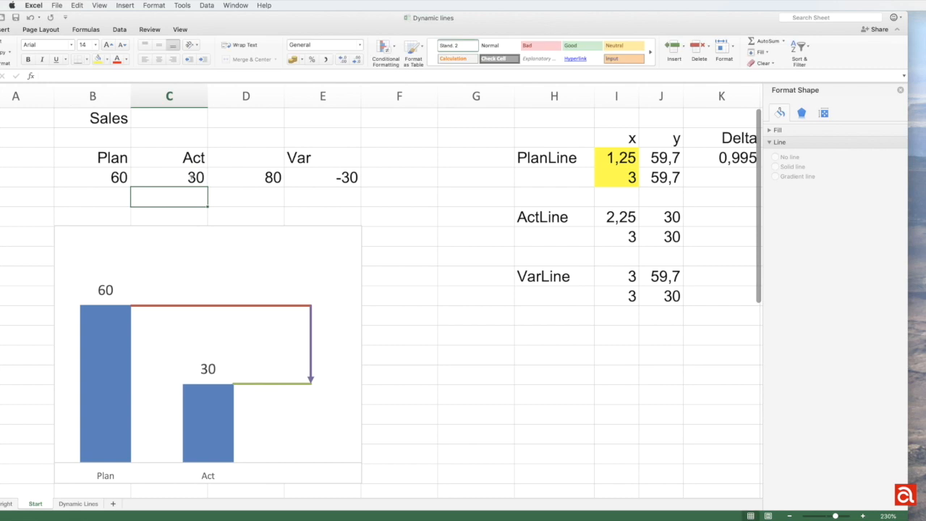
mouse_move(310, 362)
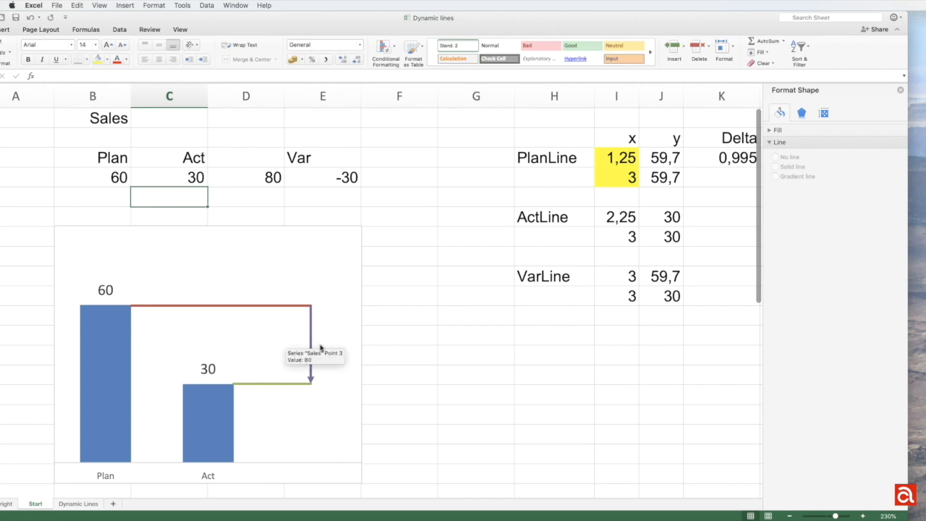